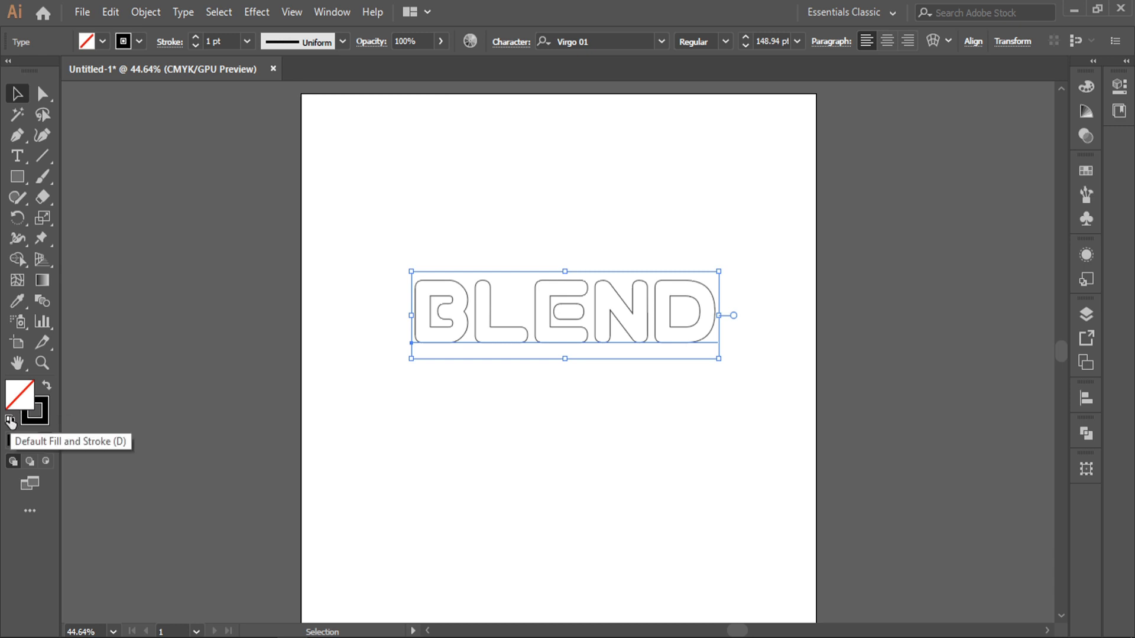
Reset the selected BLEND text to the default white fill and black stroke
left_click(9, 419)
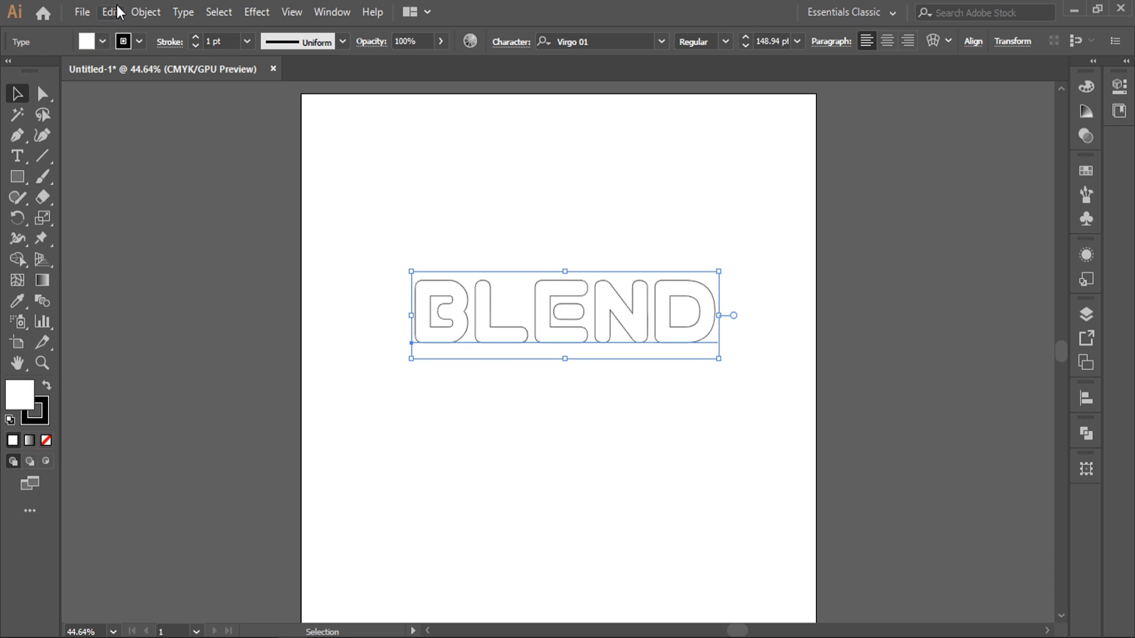
Create outlines from the BLEND text and apply a 4-row, 4-column envelope mesh
right_click(523, 299)
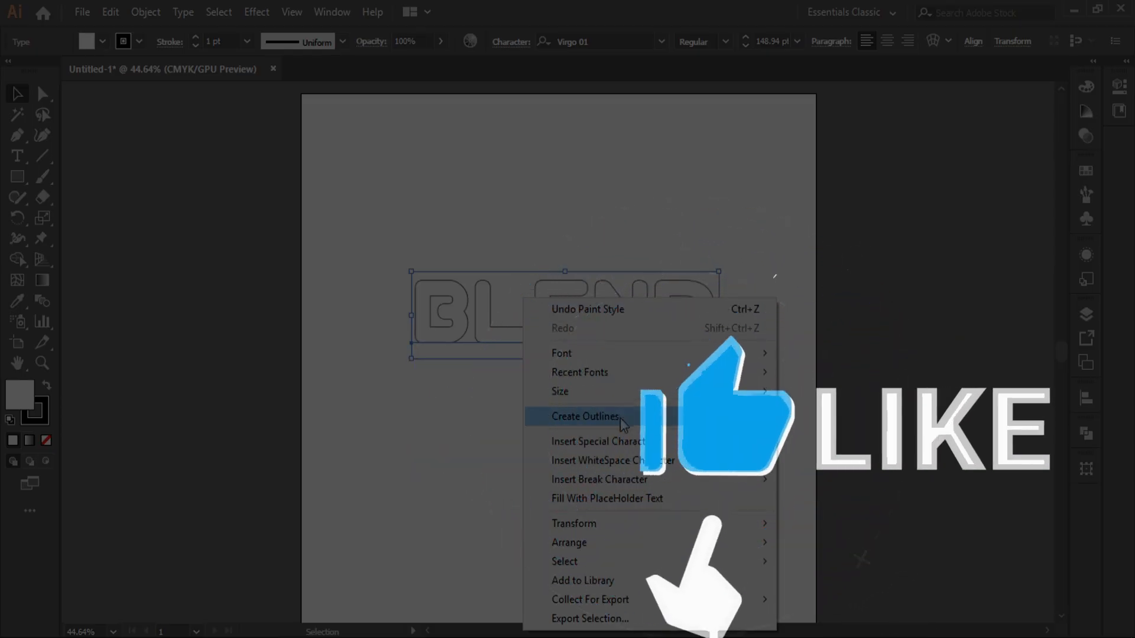
left_click(596, 413)
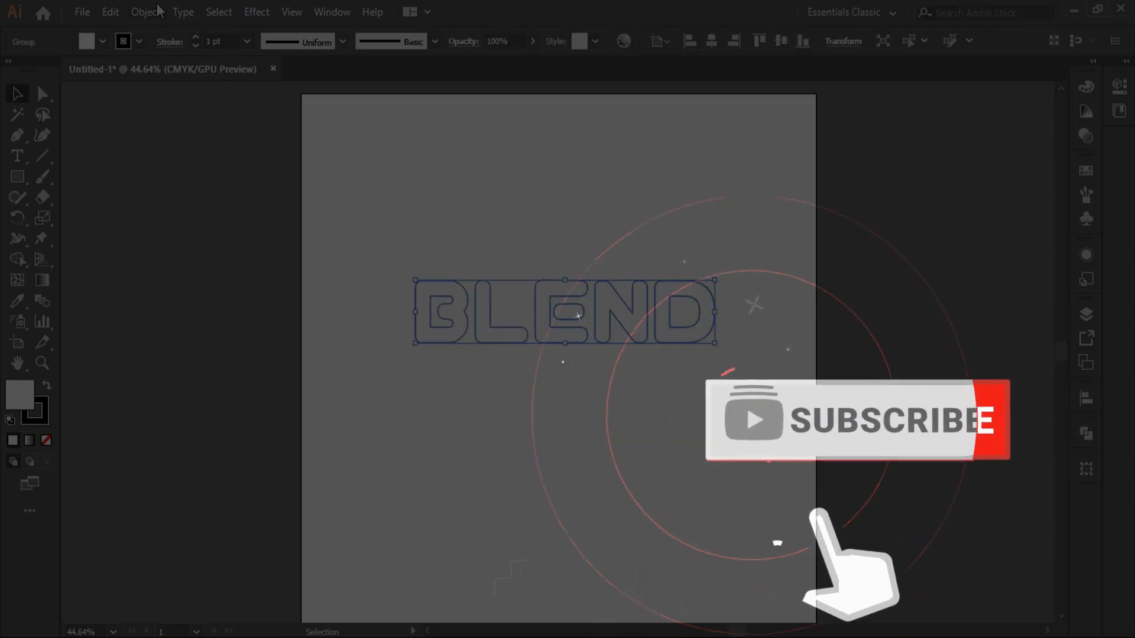
left_click(152, 10)
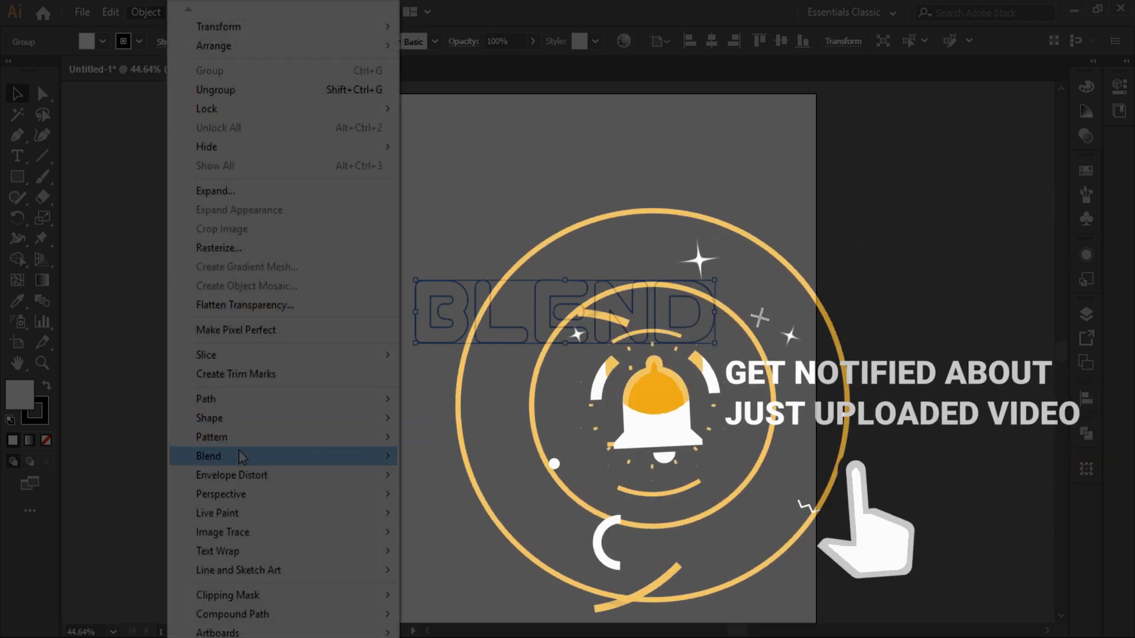
mouse_move(239, 475)
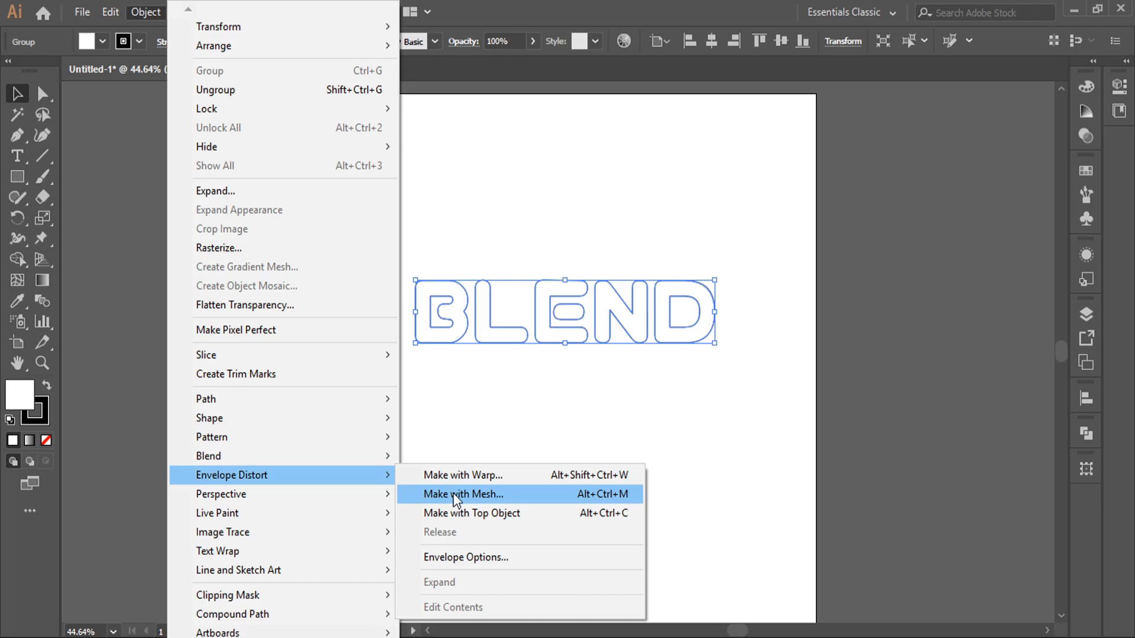
left_click(484, 493)
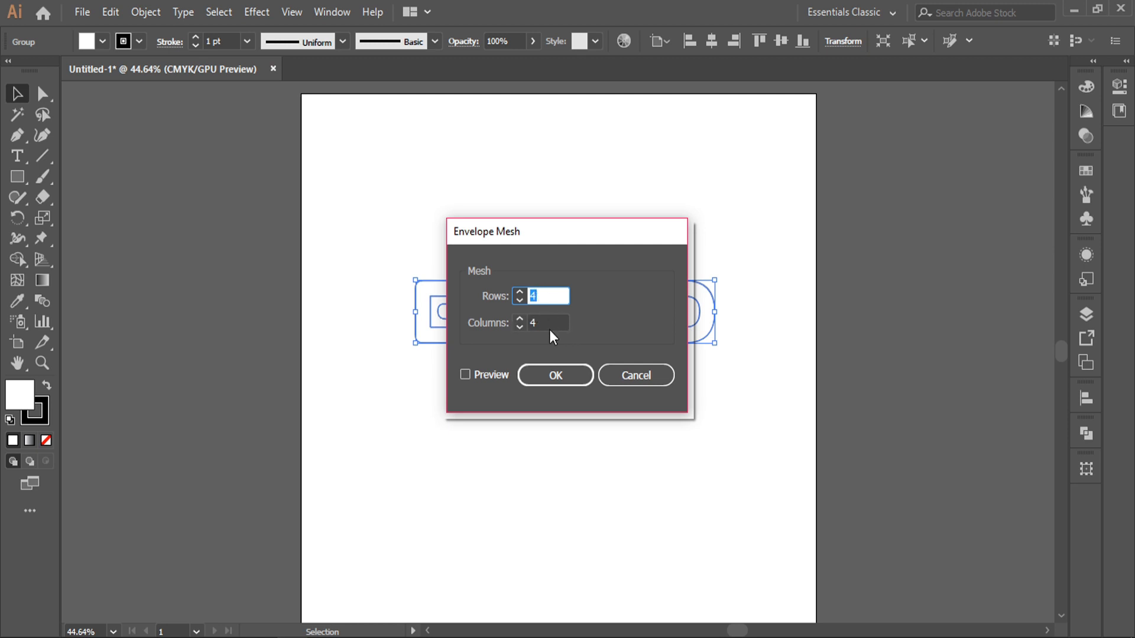
left_click(561, 381)
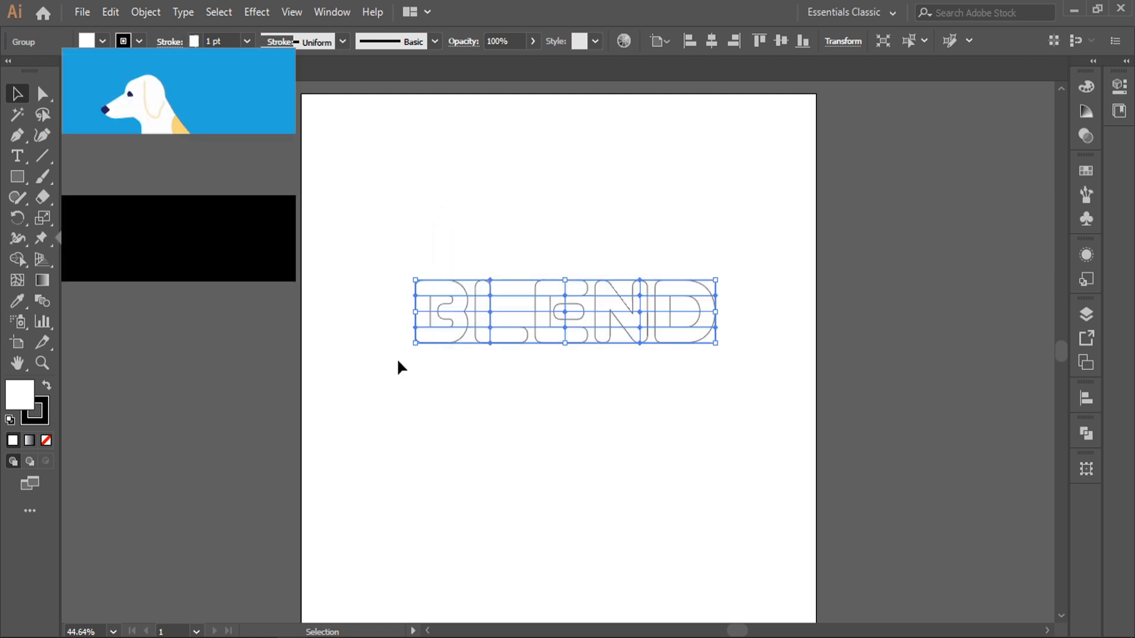
left_click(232, 404)
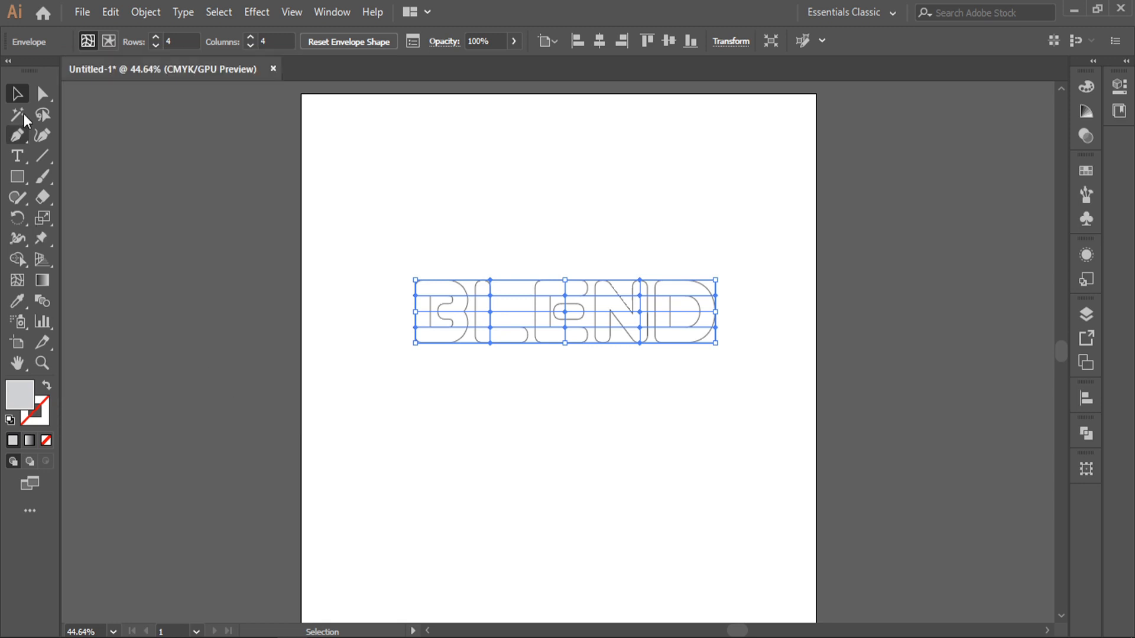
Select two horizontal mesh lines and nudge them right twice
key("a")
key("ctrl+1")
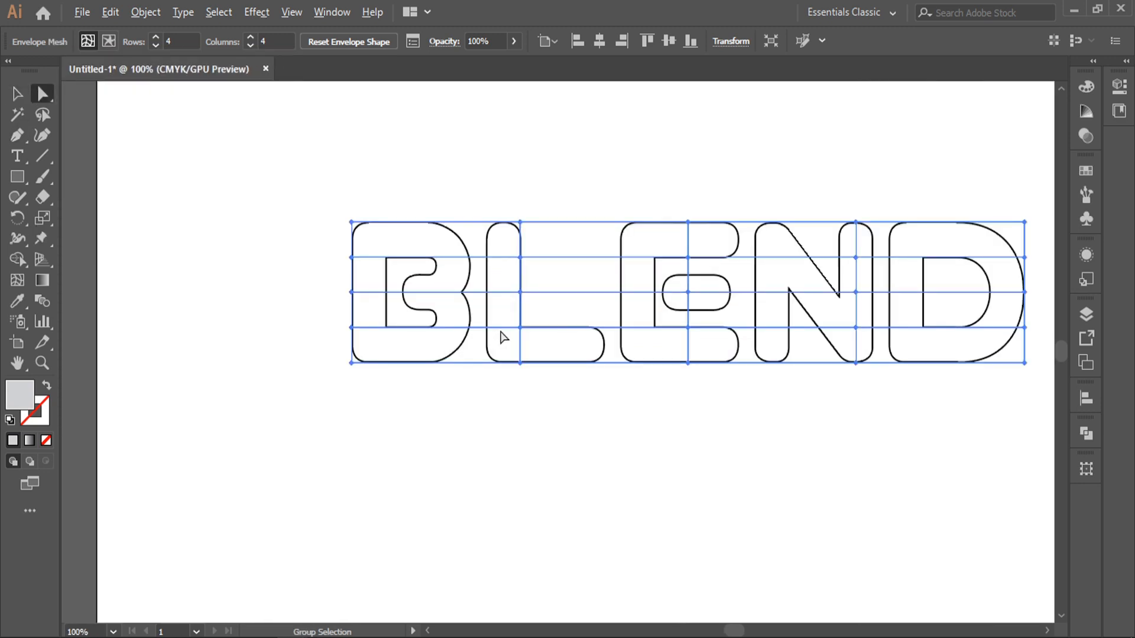
left_click_drag(262, 246, 980, 275)
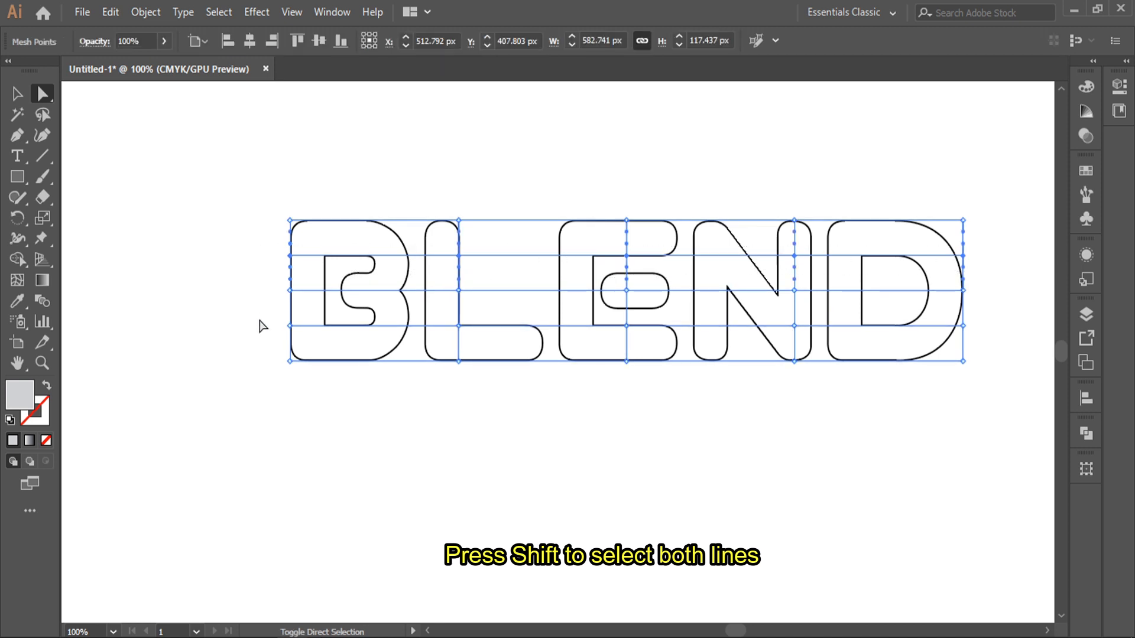
left_click_drag(559, 353, 977, 329)
key("Right")
key("Right")
key("Right")
key("Right")
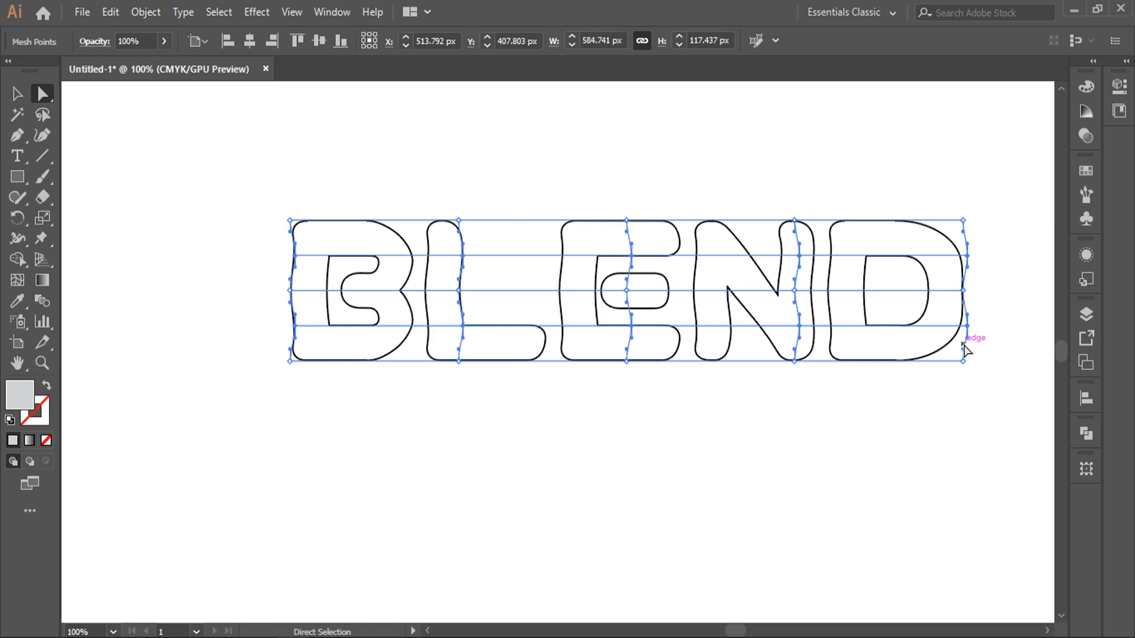
key("Right")
key("Right")
key("Right")
key("Right")
key("Right")
key("Right")
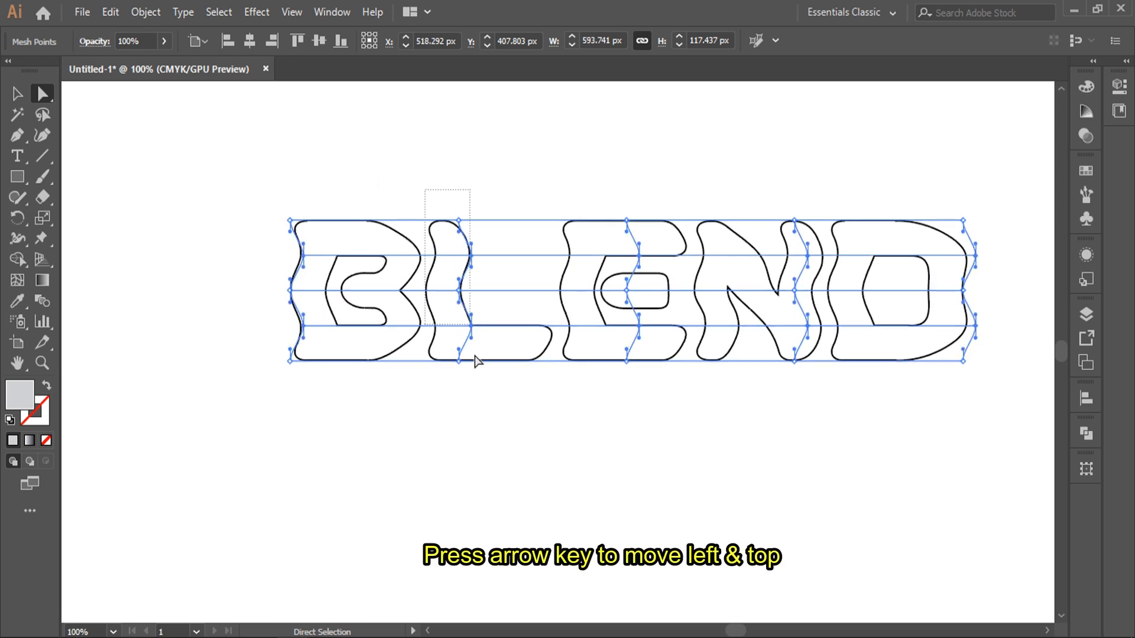
Raise the second and fourth mesh columns twice to make the letters wavy
left_click_drag(475, 361, 491, 466)
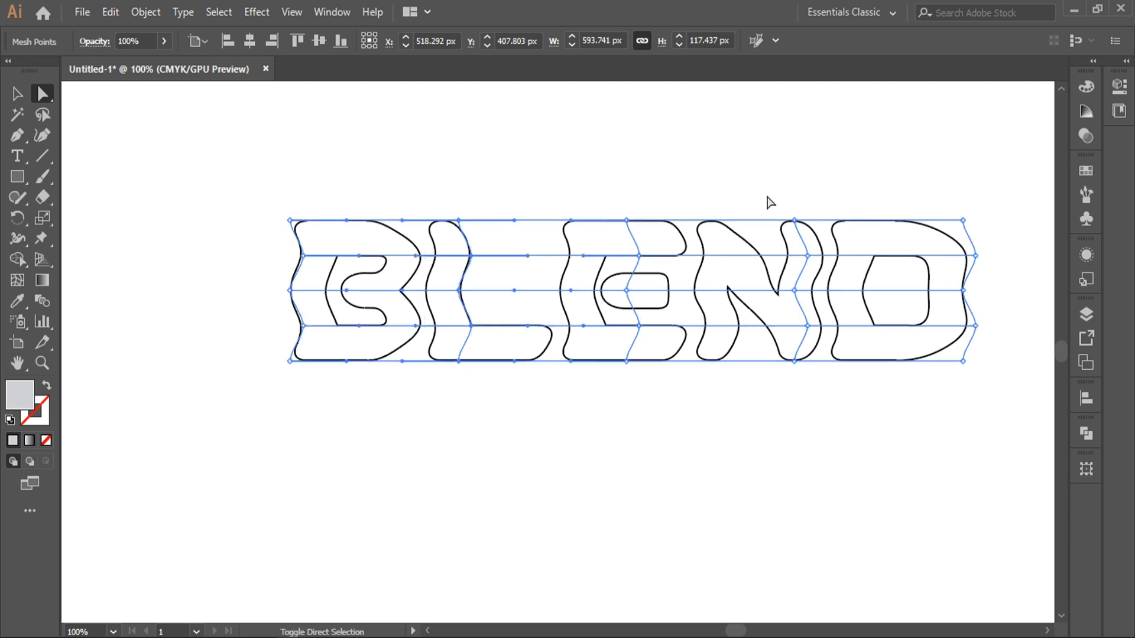
left_click_drag(767, 196, 830, 387)
key("Up")
key("Up")
key("Up")
key("Up")
key("Up")
key("Up")
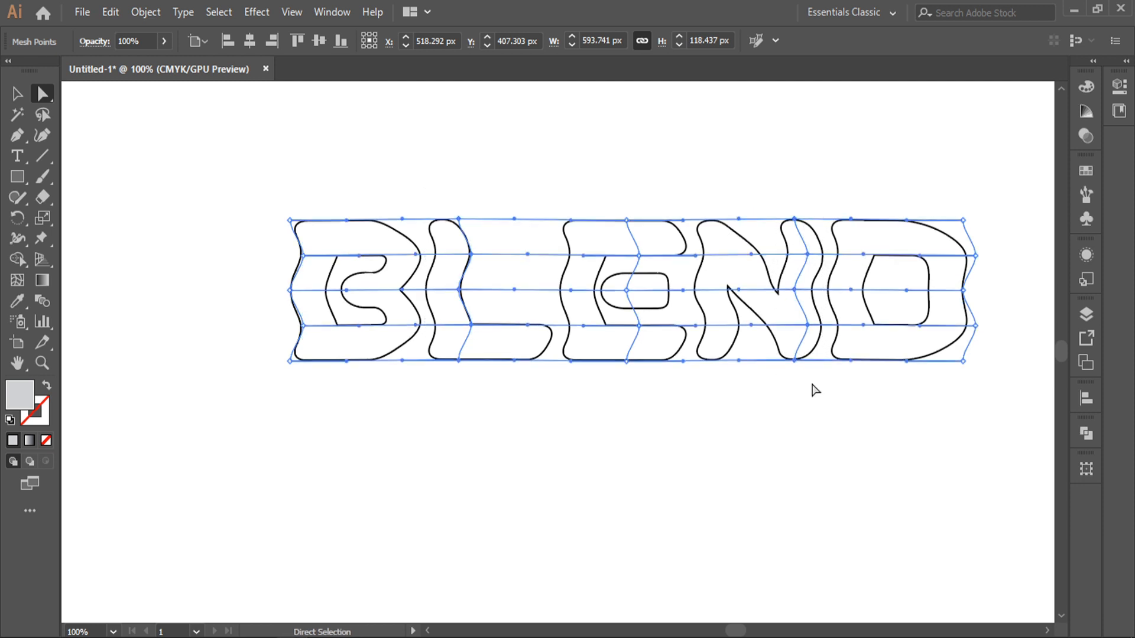
key("Up")
key("Up")
key("Up")
key("Up")
key("Up")
key("Up")
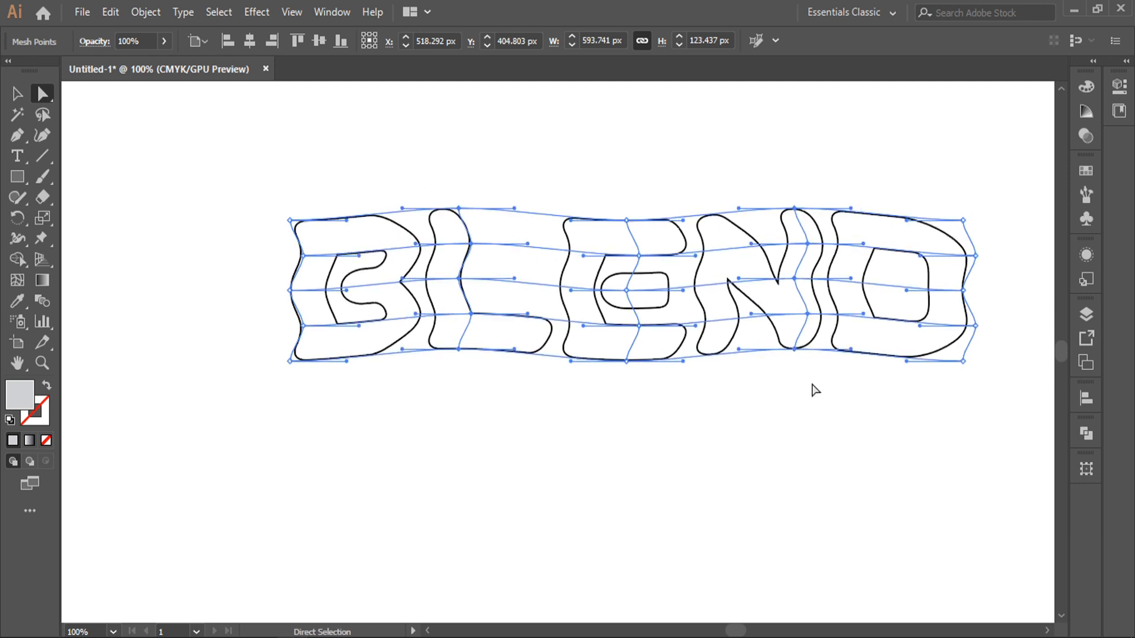
Move the wavy BLEND text up near the top of the page
left_click(14, 97)
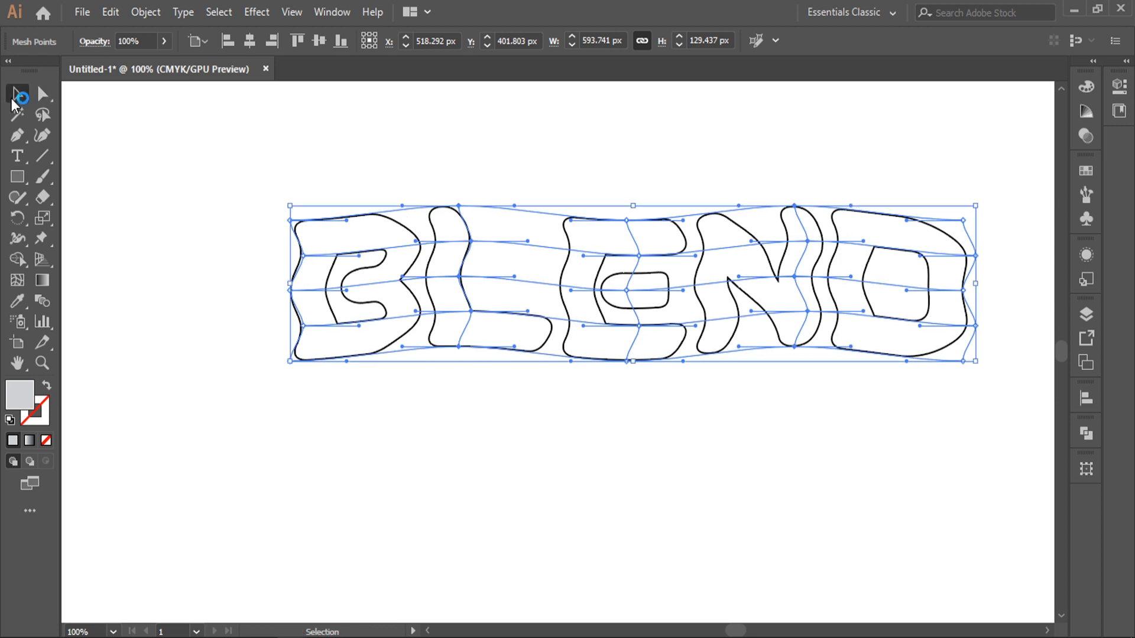
left_click(414, 136)
scroll(655, 205, "down", 2)
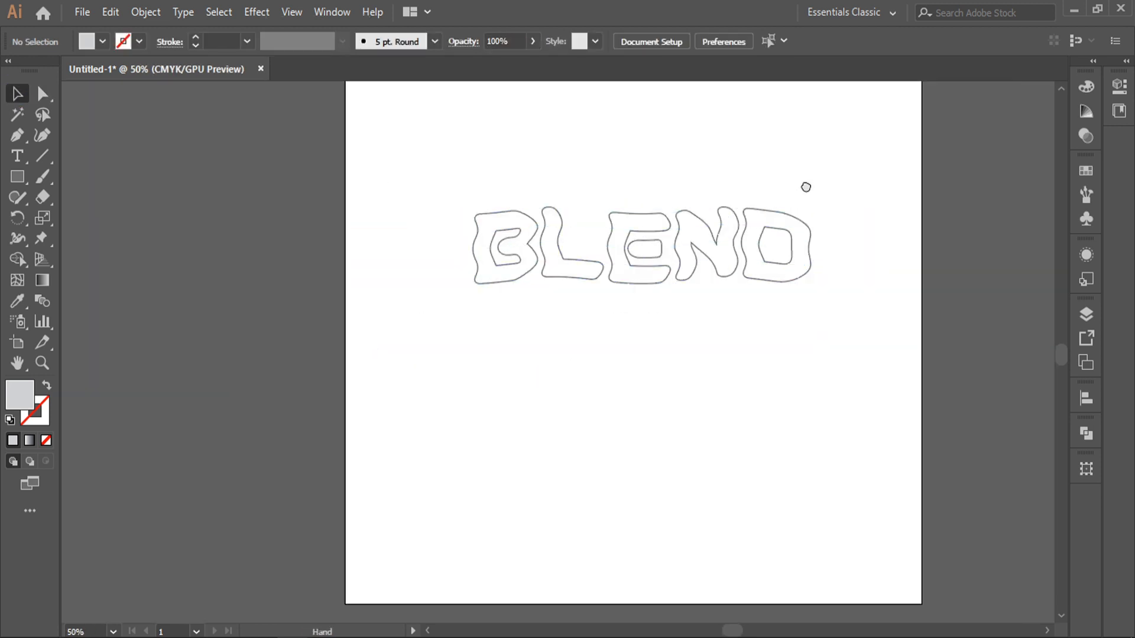
left_click_drag(784, 201, 765, 203)
left_click_drag(739, 242, 740, 202)
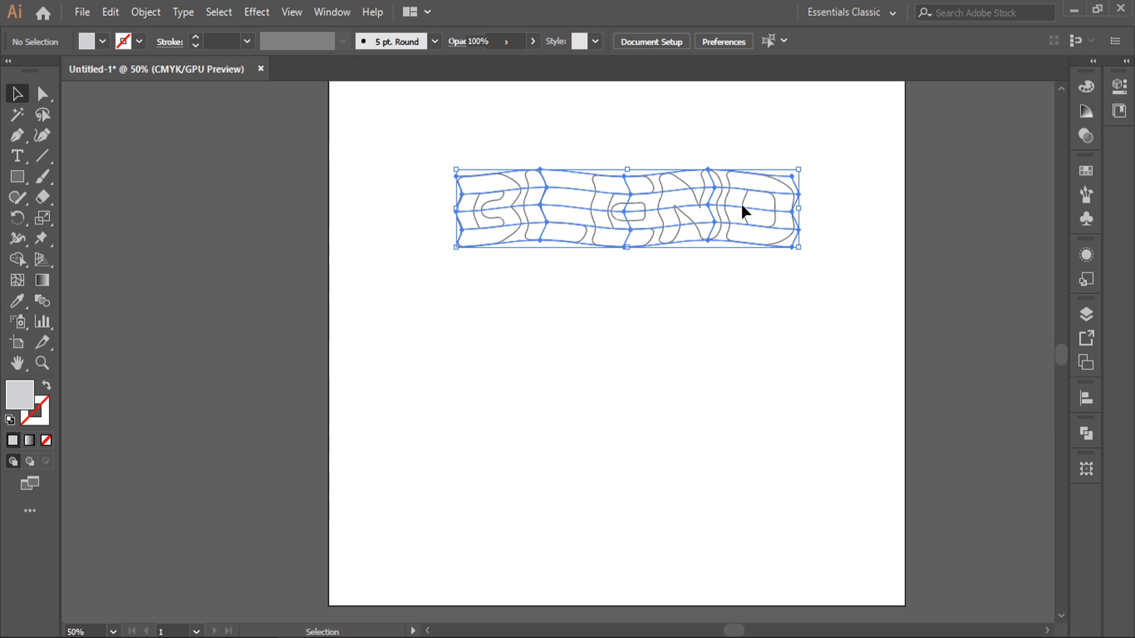
Expand the wavy BLEND envelope mesh into plain shapes
left_click(827, 135)
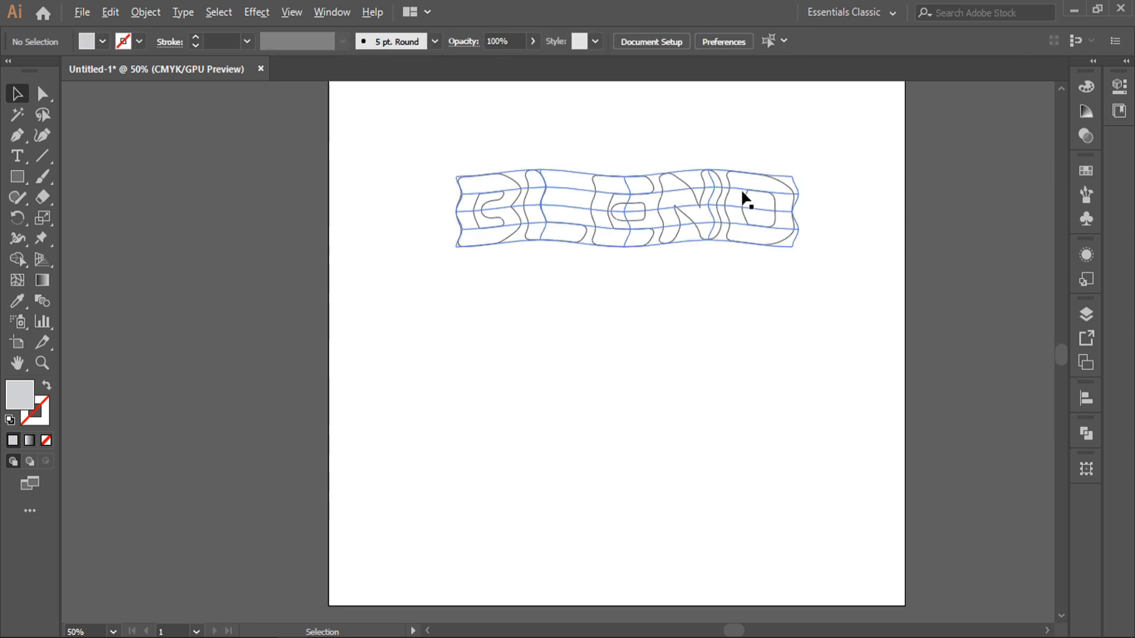
left_click(147, 12)
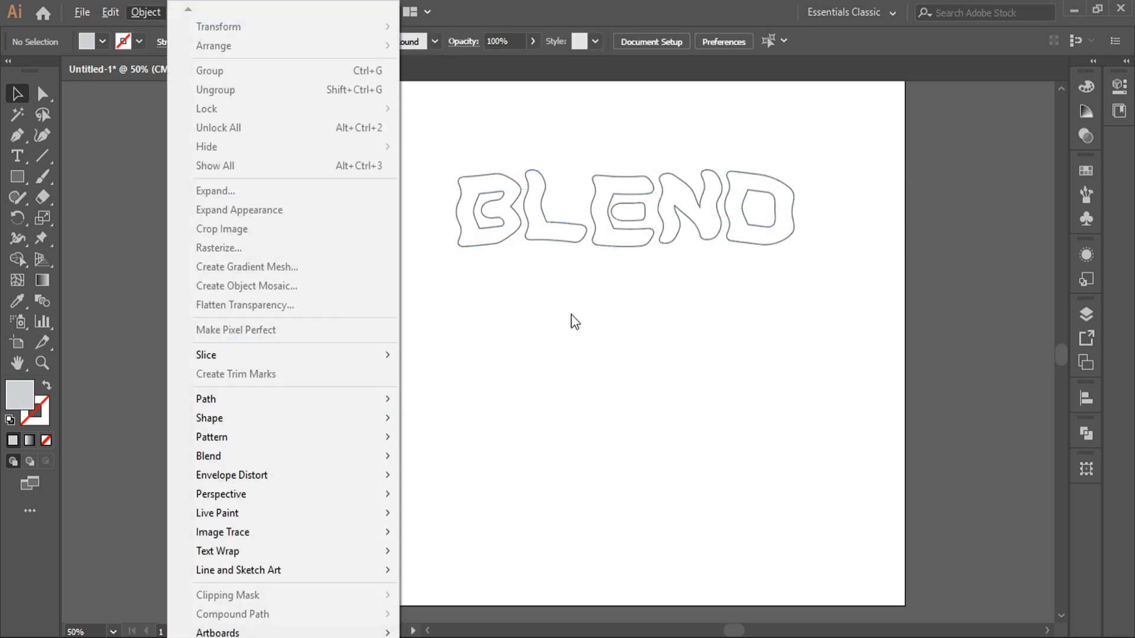
left_click(543, 218)
left_click(147, 12)
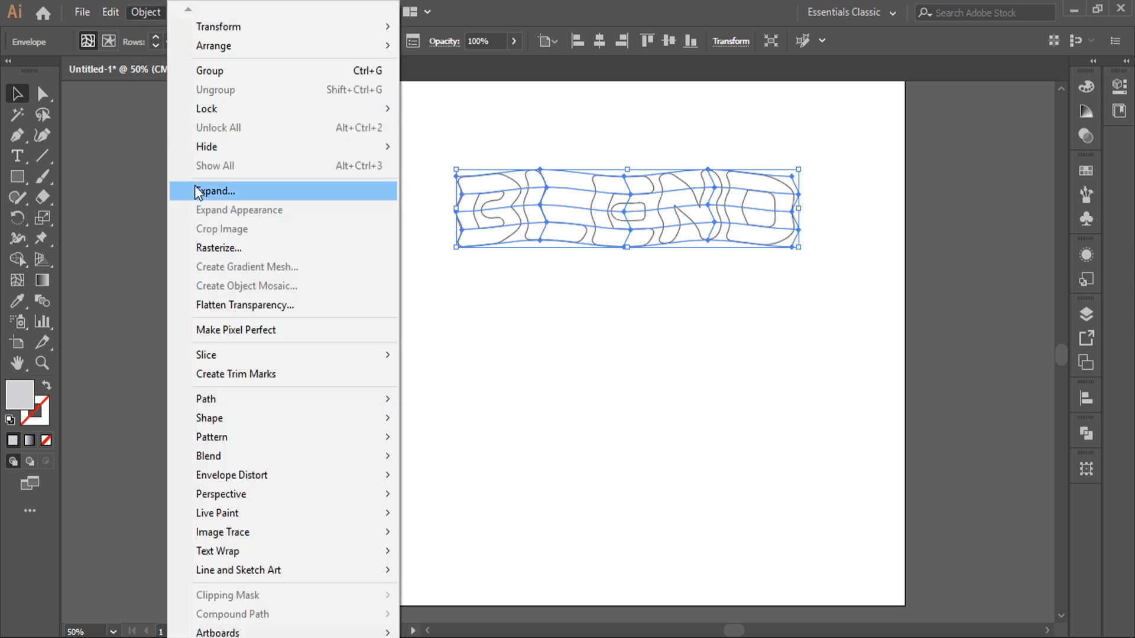
left_click(233, 195)
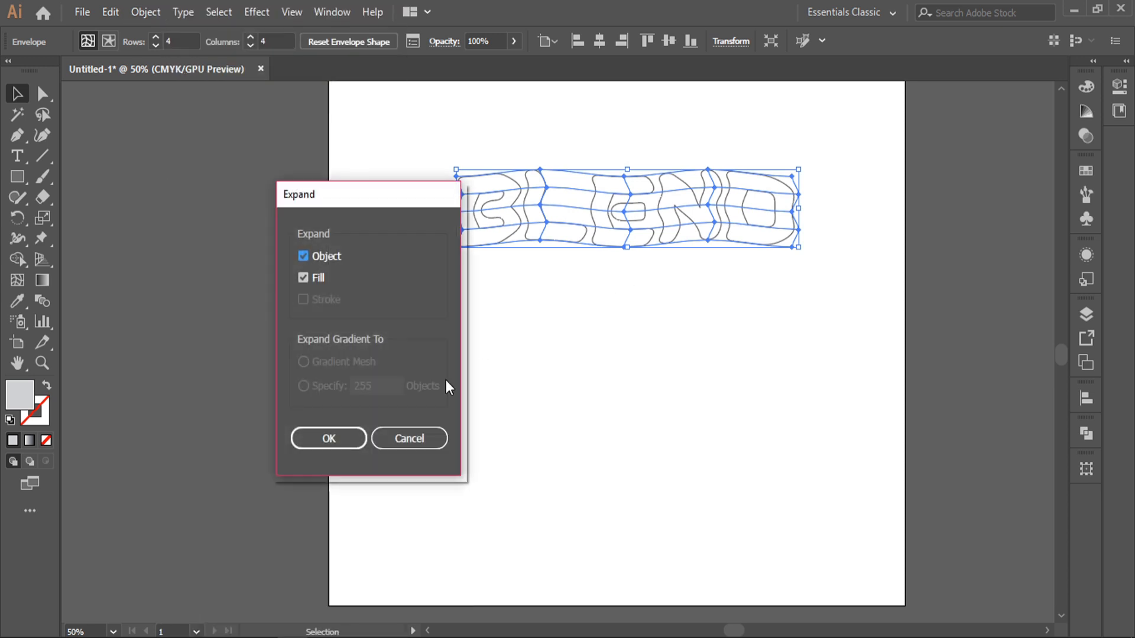
left_click(336, 438)
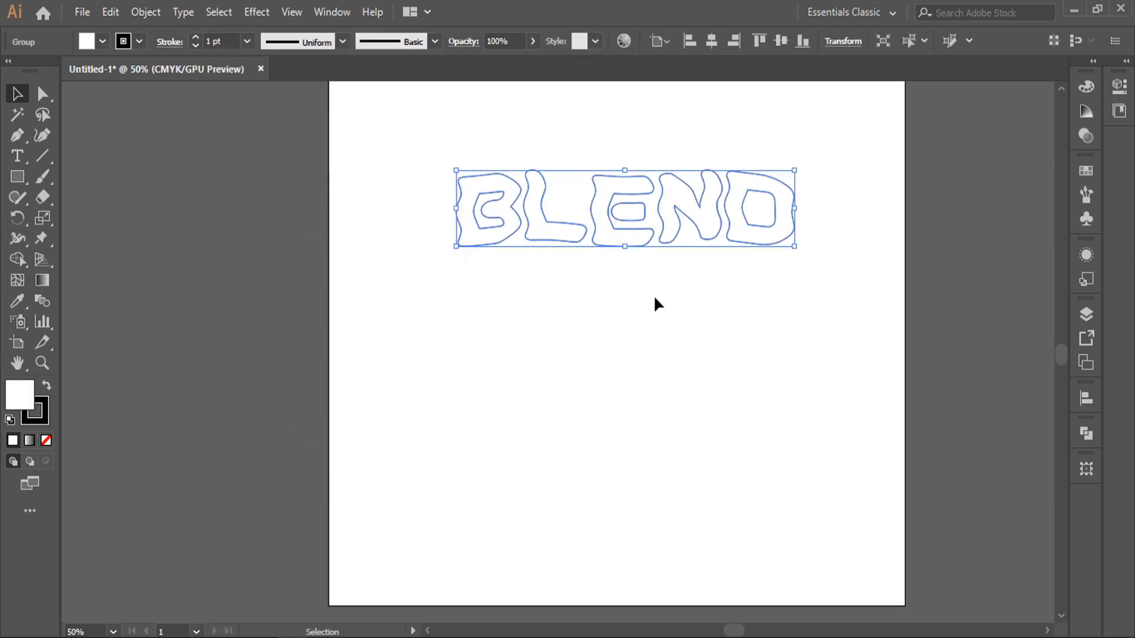
Copy BLEND below, even out the spacing of three rows, and select all three
left_click(625, 324)
left_click(646, 236)
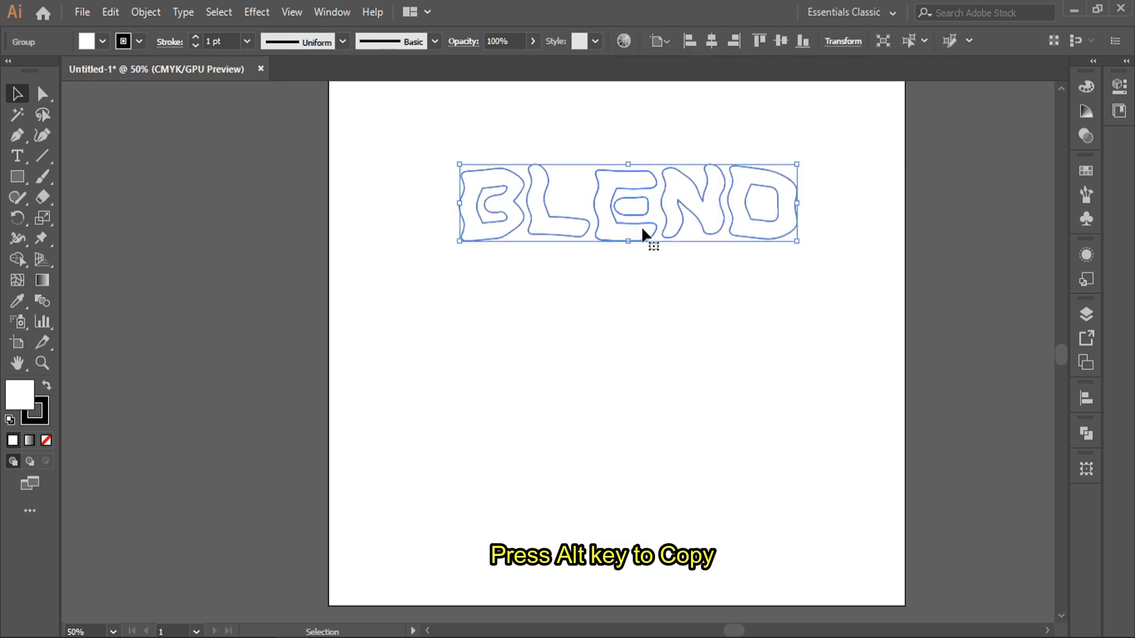
left_click_drag(646, 235, 653, 423)
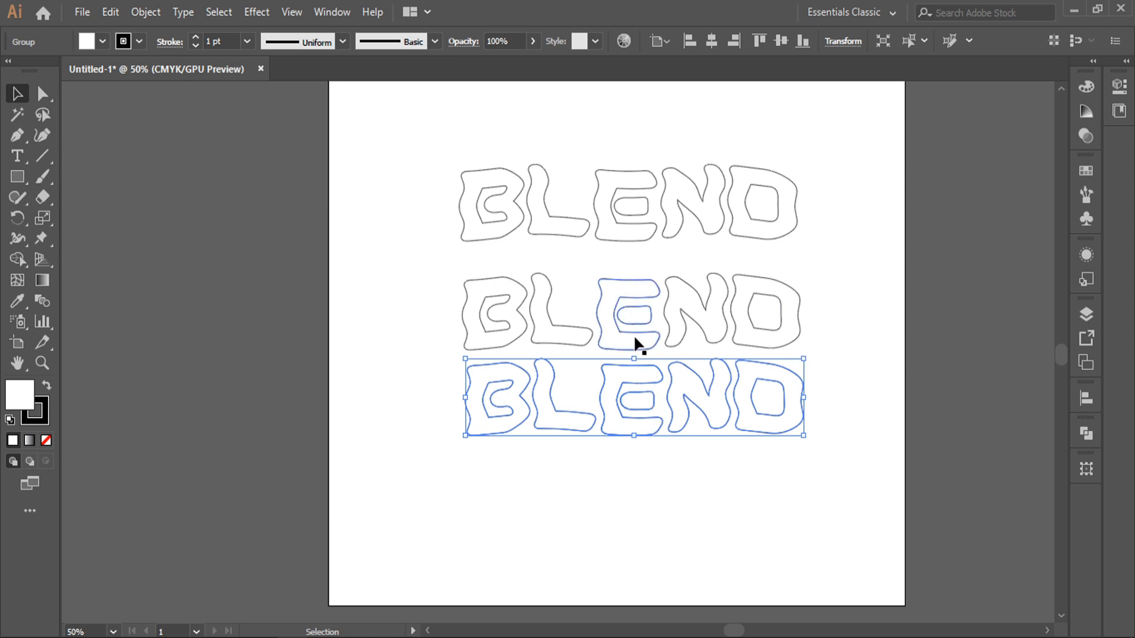
left_click_drag(634, 334, 635, 321)
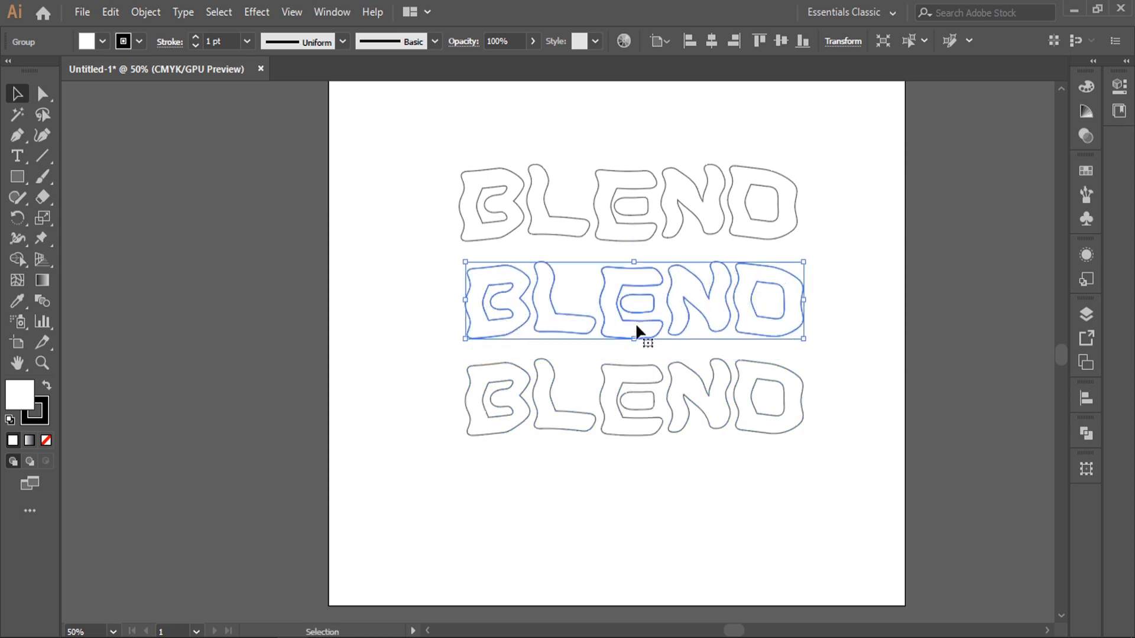
left_click(381, 303)
left_click_drag(445, 147, 594, 608)
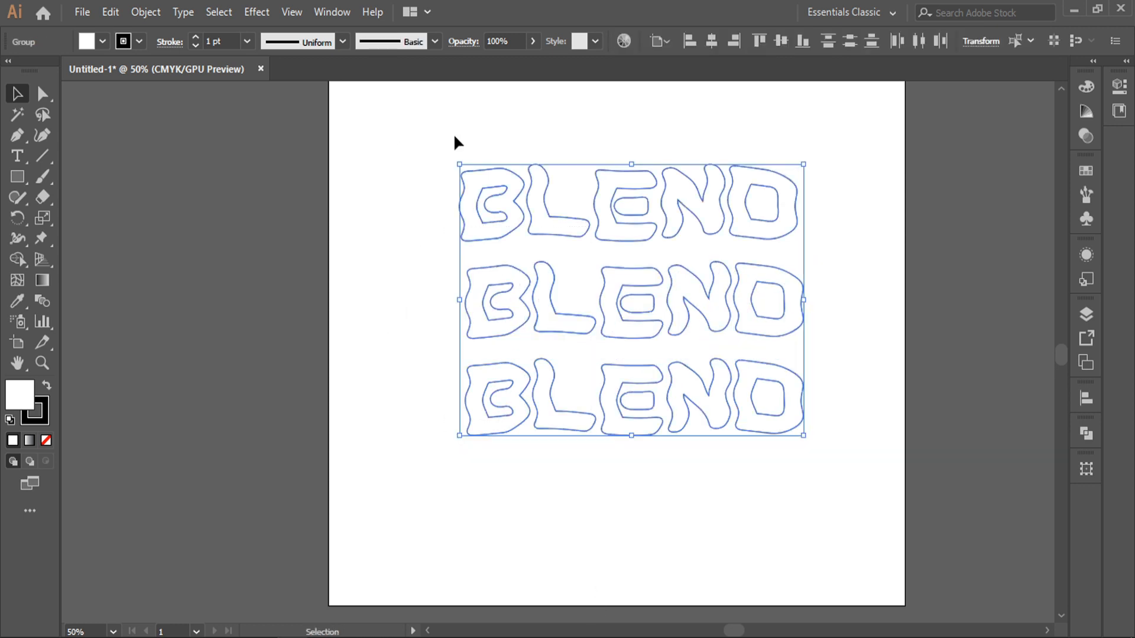
left_click_drag(422, 131, 577, 491)
Set Blend Options to Specified Steps with 15 steps
left_click(146, 11)
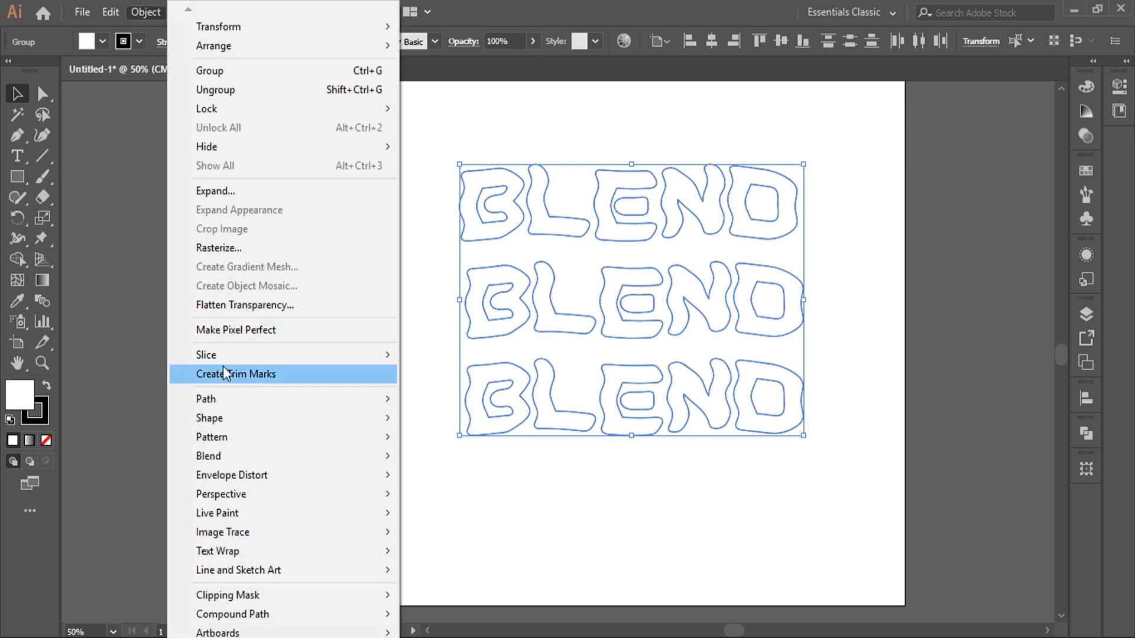
mouse_move(260, 453)
left_click(469, 502)
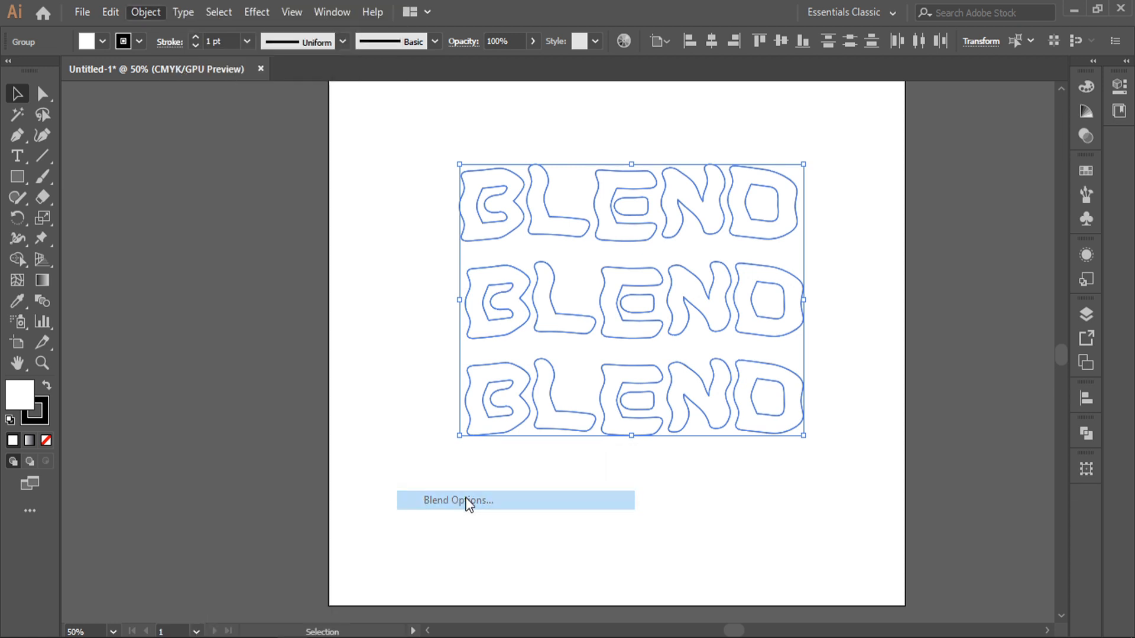
left_click(287, 304)
left_click(256, 342)
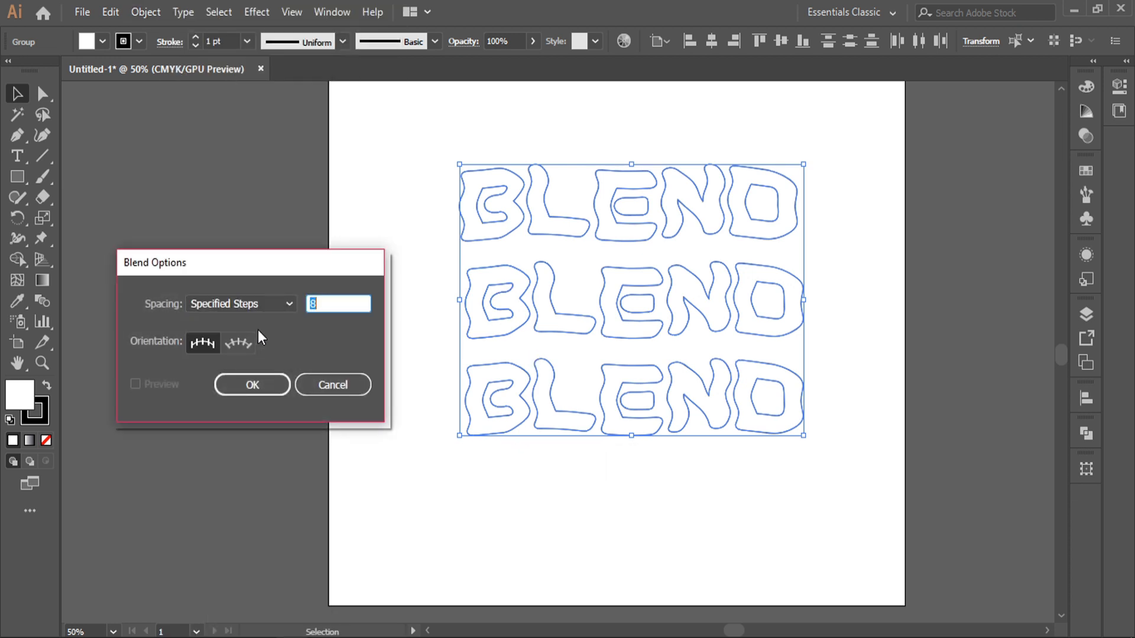
type("15")
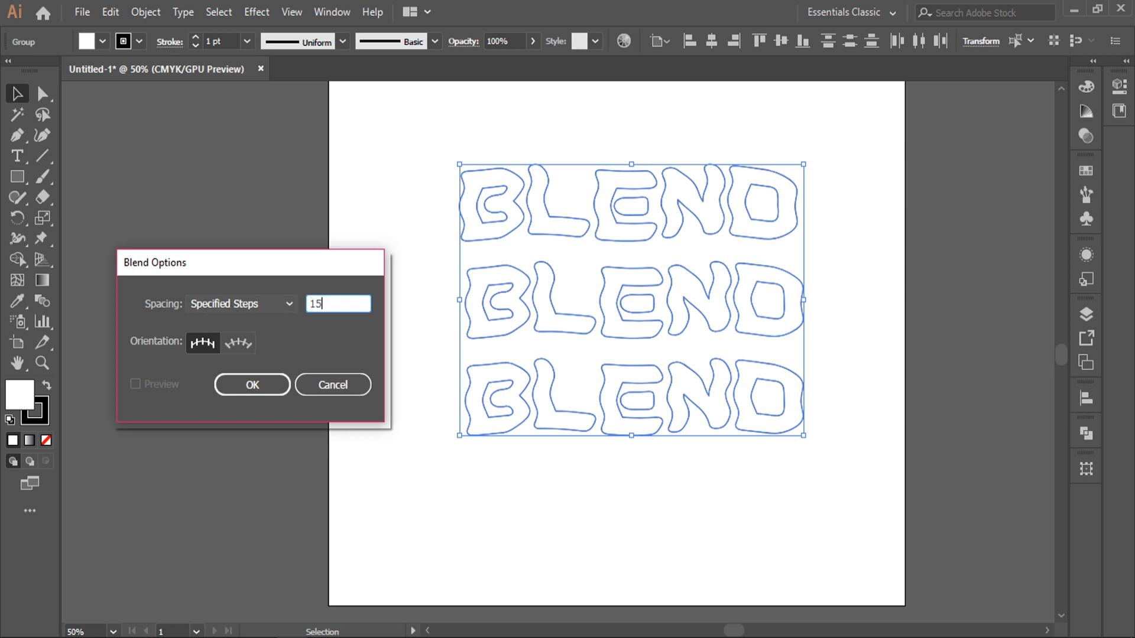
left_click(249, 391)
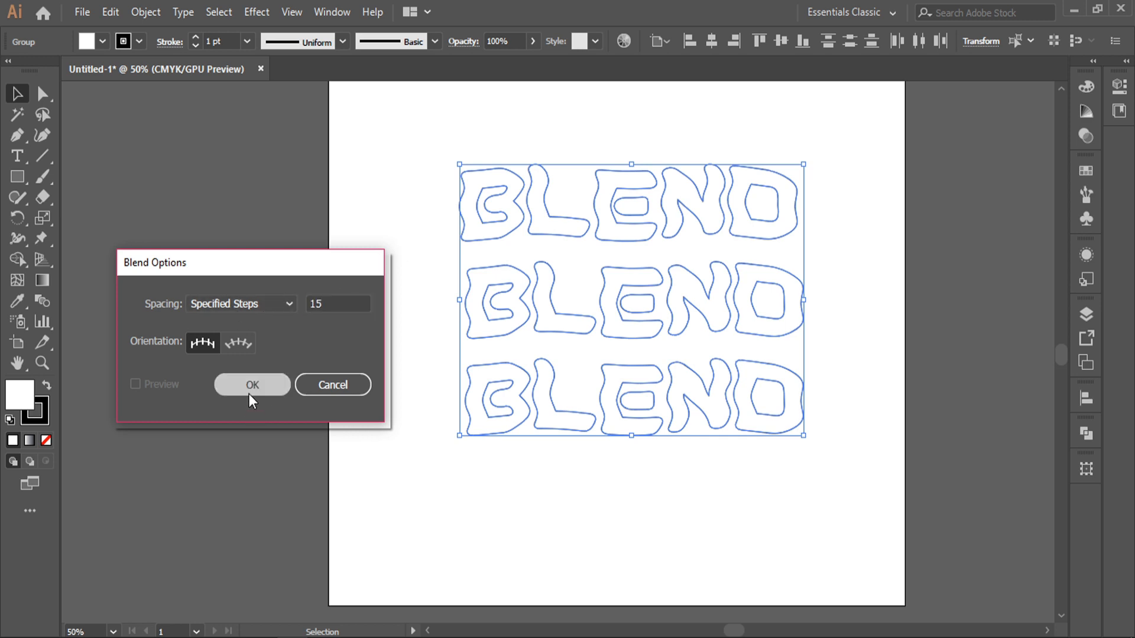
Make the blend of the three BLEND rows and move it to the artboard's left
left_click(158, 12)
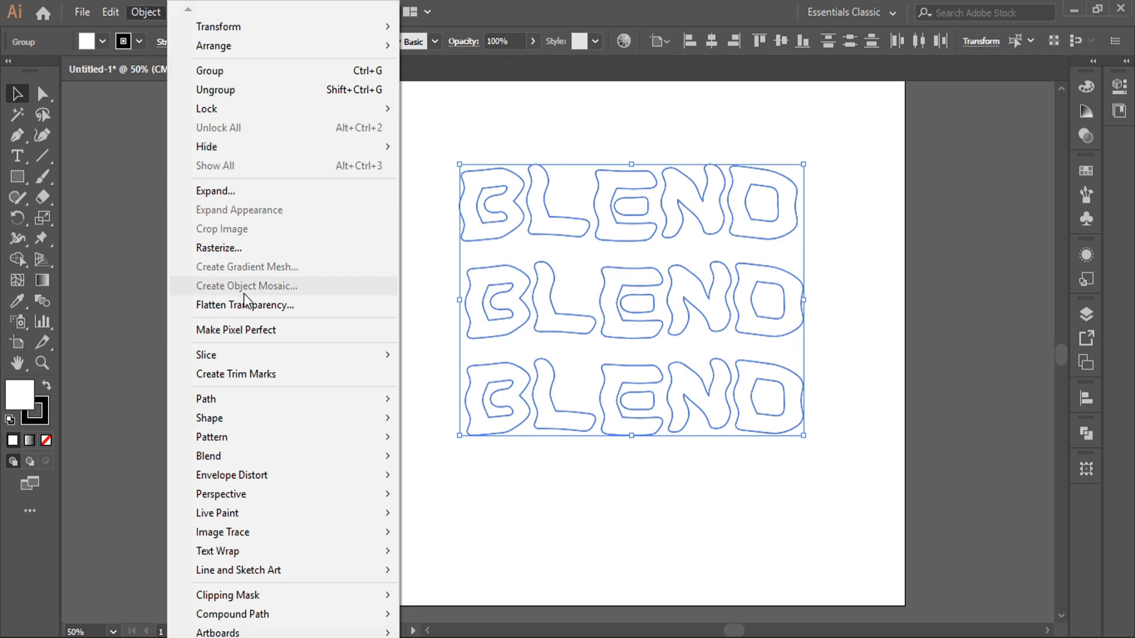
mouse_move(229, 454)
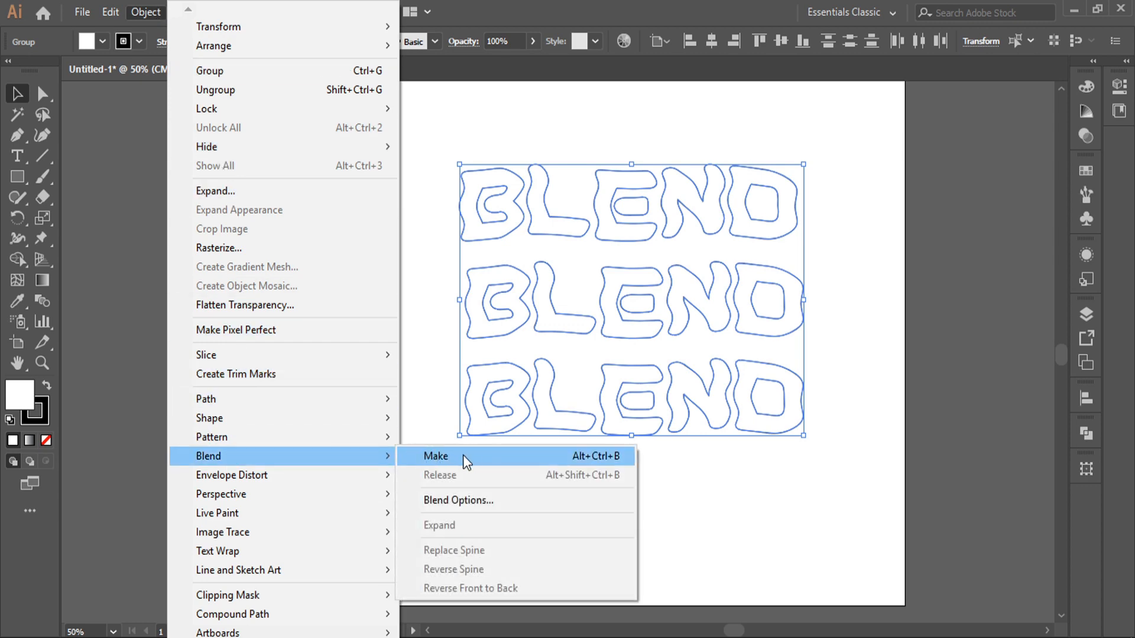
left_click(463, 455)
left_click(912, 203)
left_click_drag(742, 305, 366, 325)
left_click(681, 218)
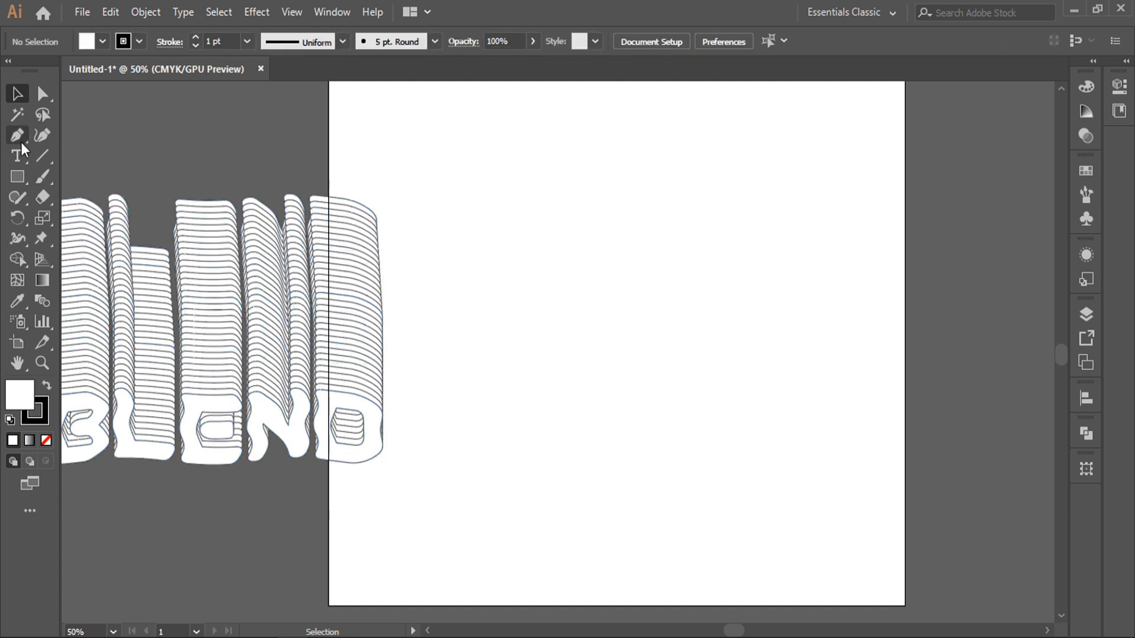
Draw a circle, delete its top and right anchors, and bend the arc into an S-curve
left_click_drag(19, 173, 100, 218)
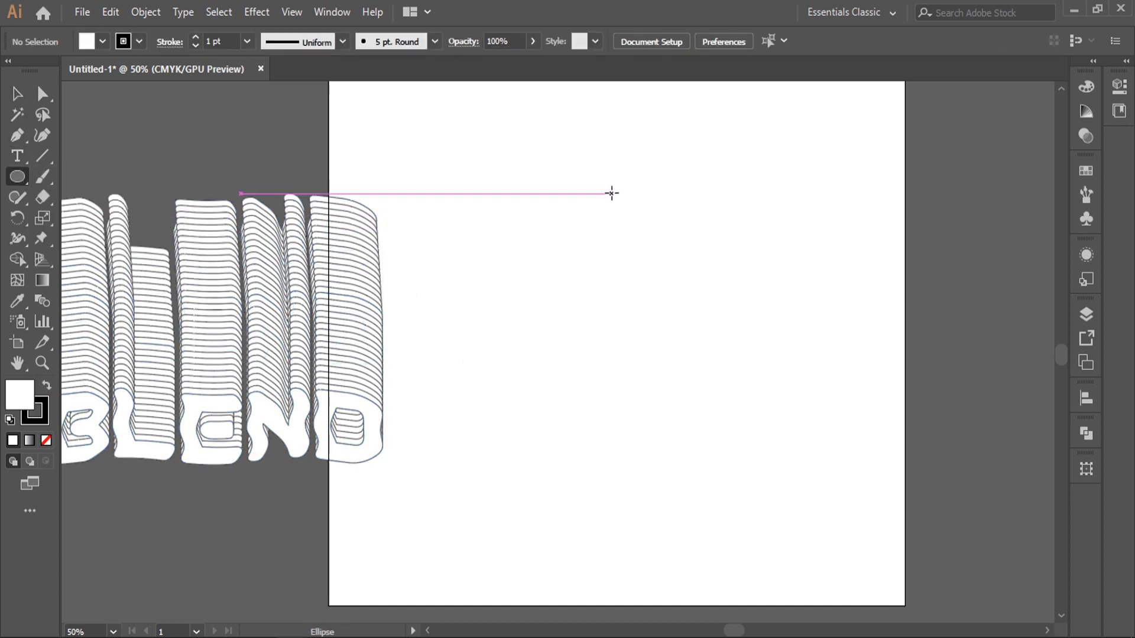
mouse_move(544, 195)
left_mouse_down()
mouse_move(727, 352)
mouse_move(750, 357)
left_mouse_up()
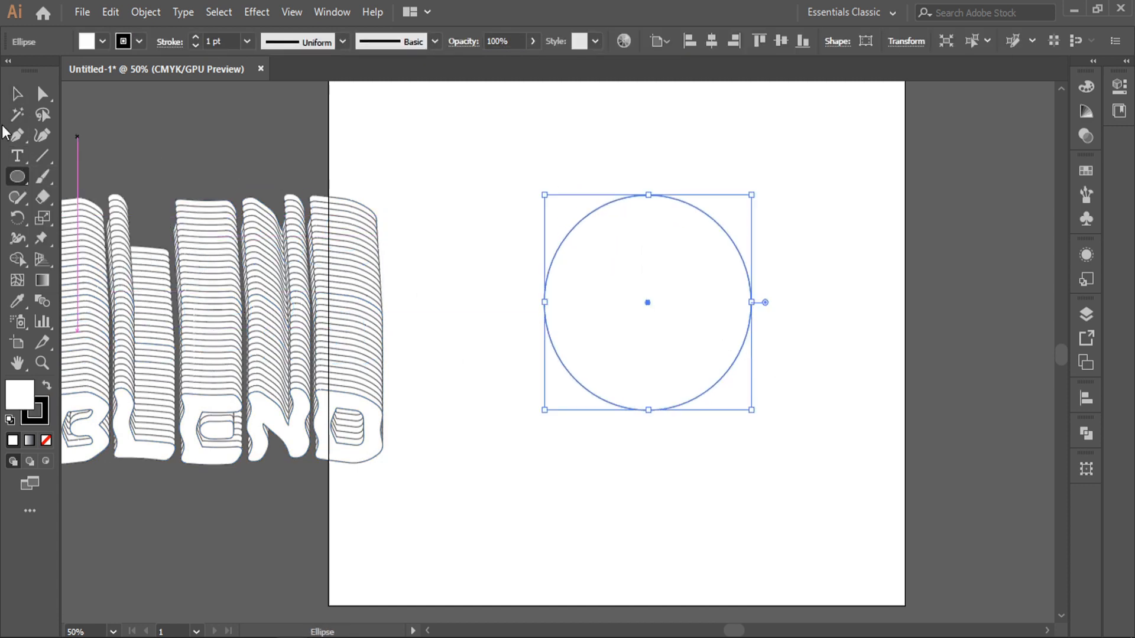
left_click(41, 95)
left_click_drag(613, 147, 871, 356)
key("Delete")
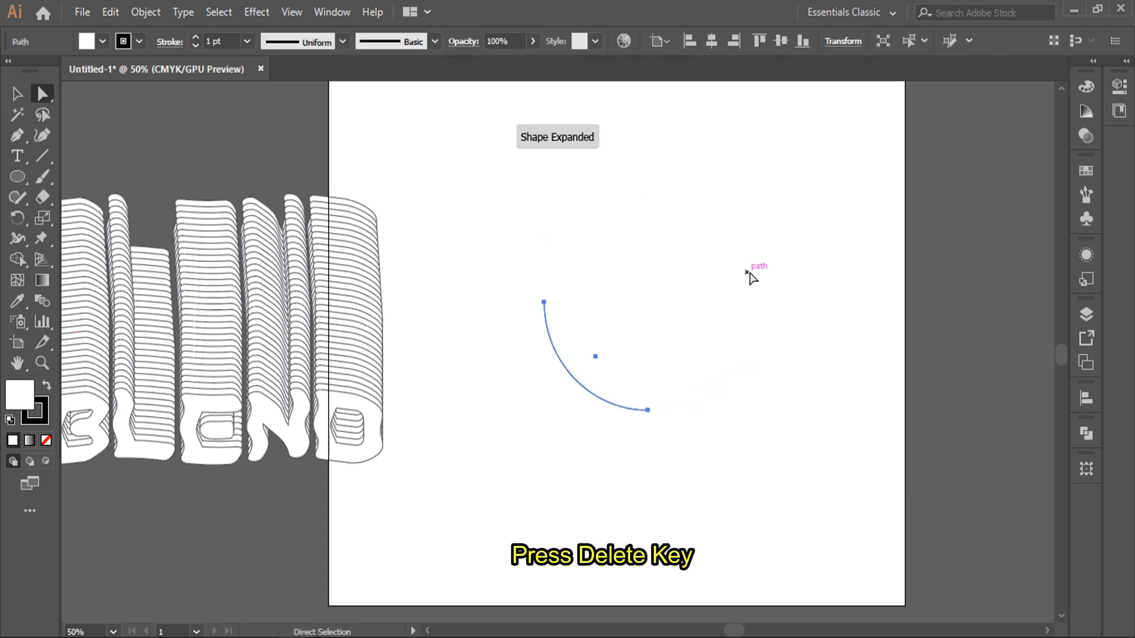
left_click(543, 303)
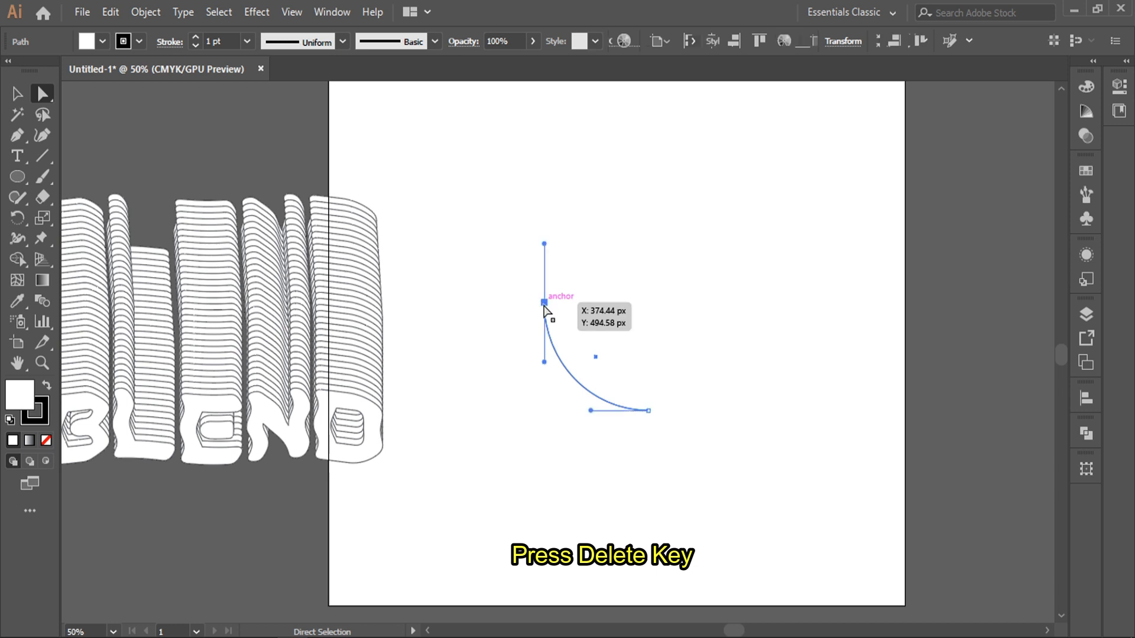
left_click_drag(552, 363, 612, 310)
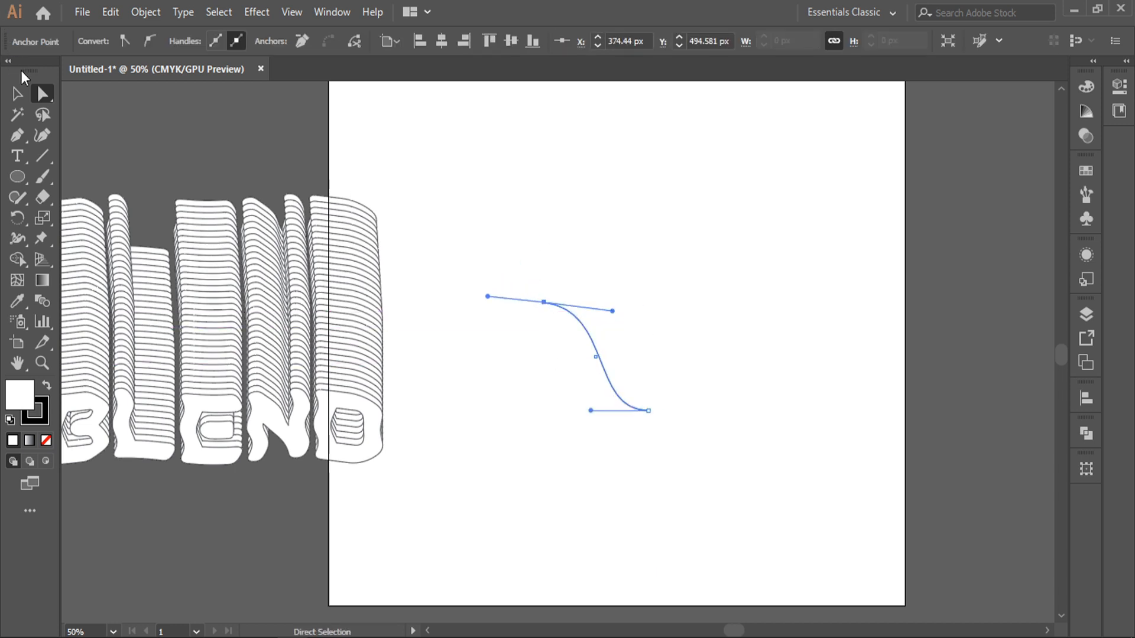
Scale the S-curve down to about 147 px square
left_click(17, 93)
left_click(735, 240)
left_click_drag(646, 192, 252, 435)
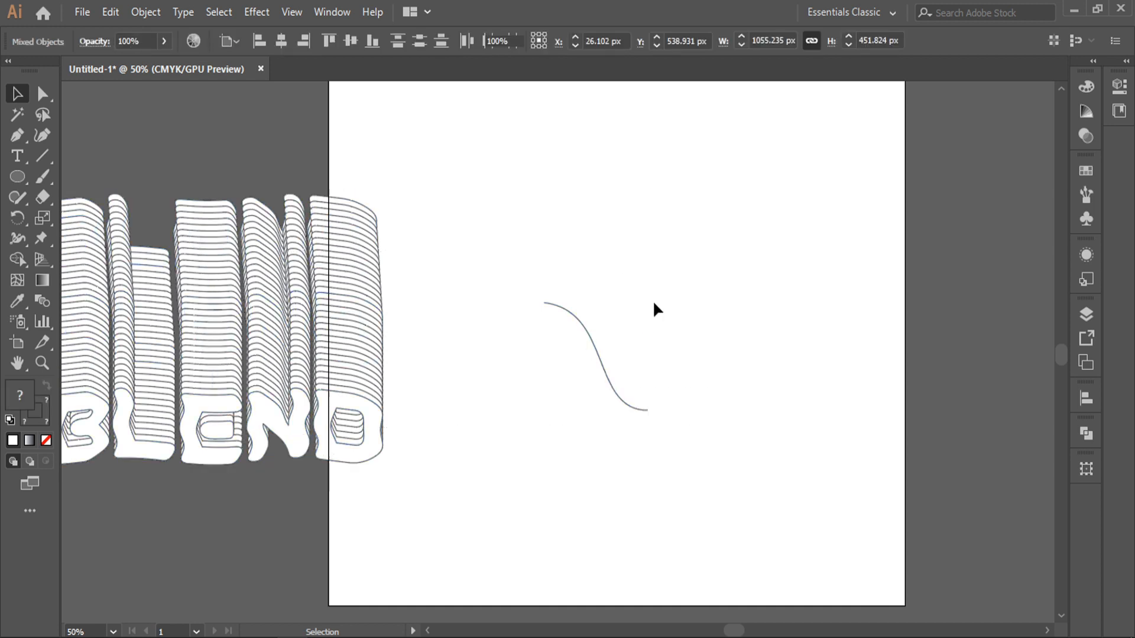
left_click(655, 307)
left_click(598, 355)
left_click_drag(648, 304, 645, 315)
Select the blend and S-curve and apply Object > Blend > Replace Spine
left_click_drag(746, 261, 355, 428)
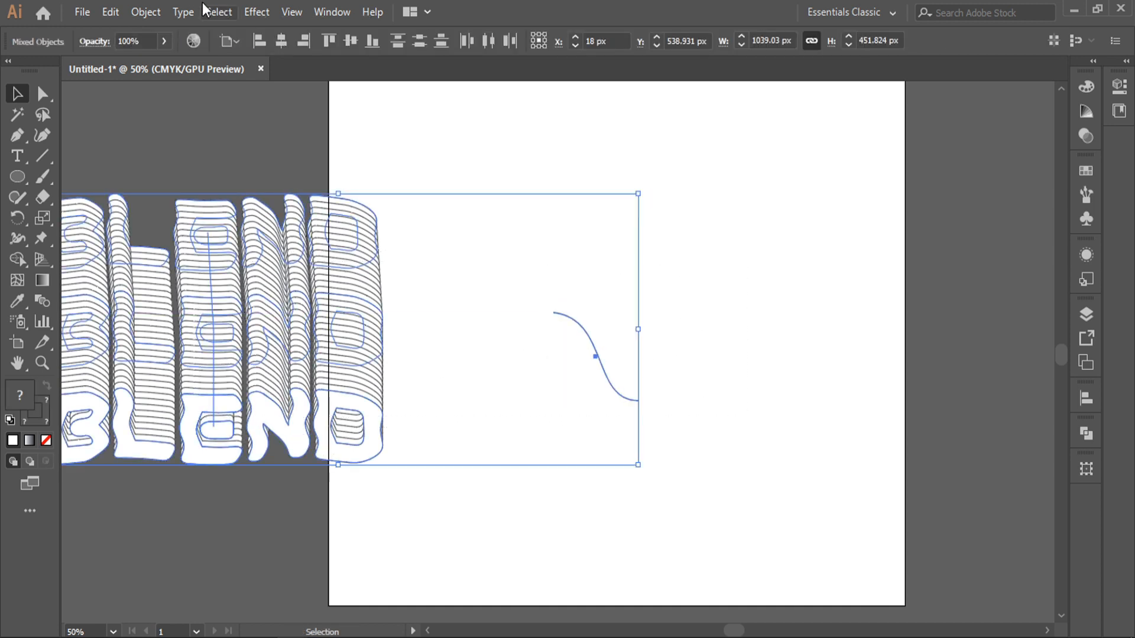
left_click(145, 12)
mouse_move(237, 455)
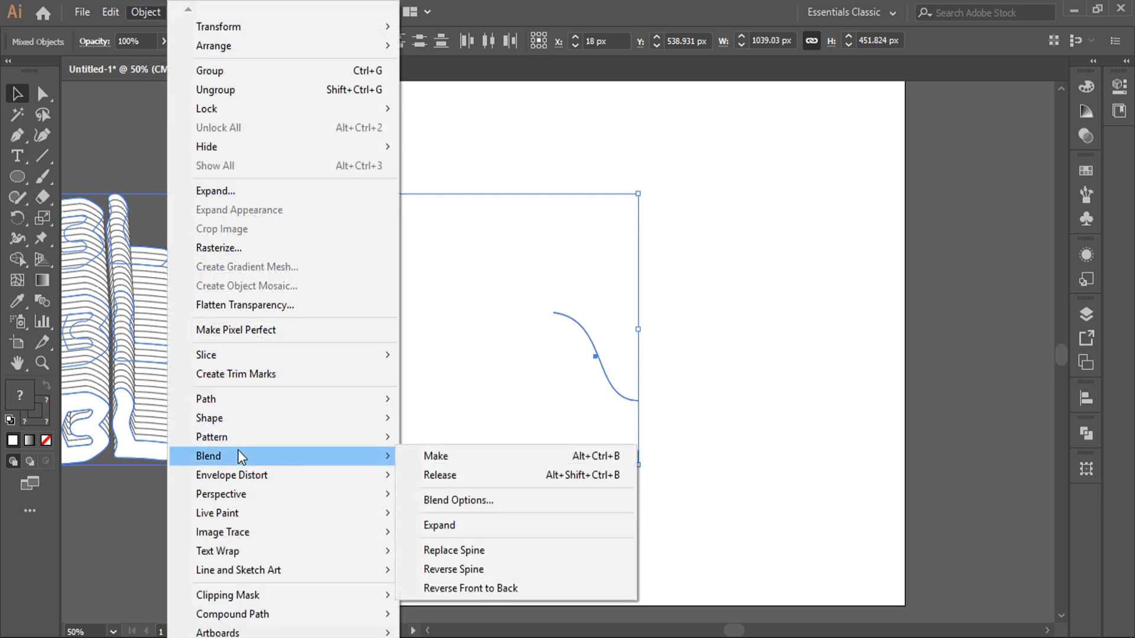
left_click(471, 552)
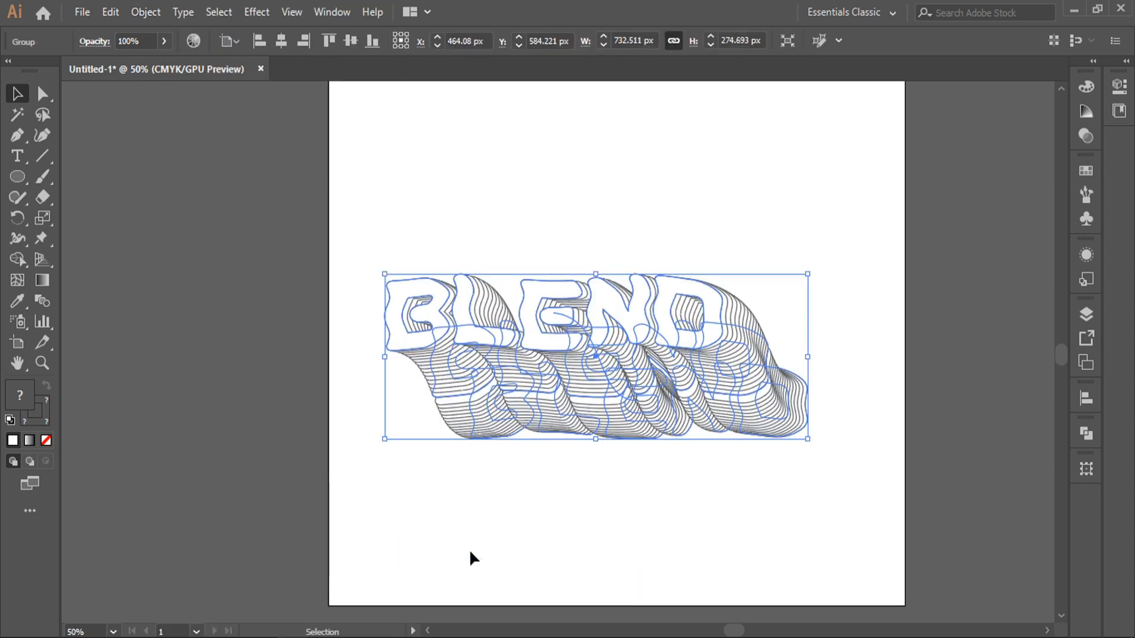
left_click(851, 231)
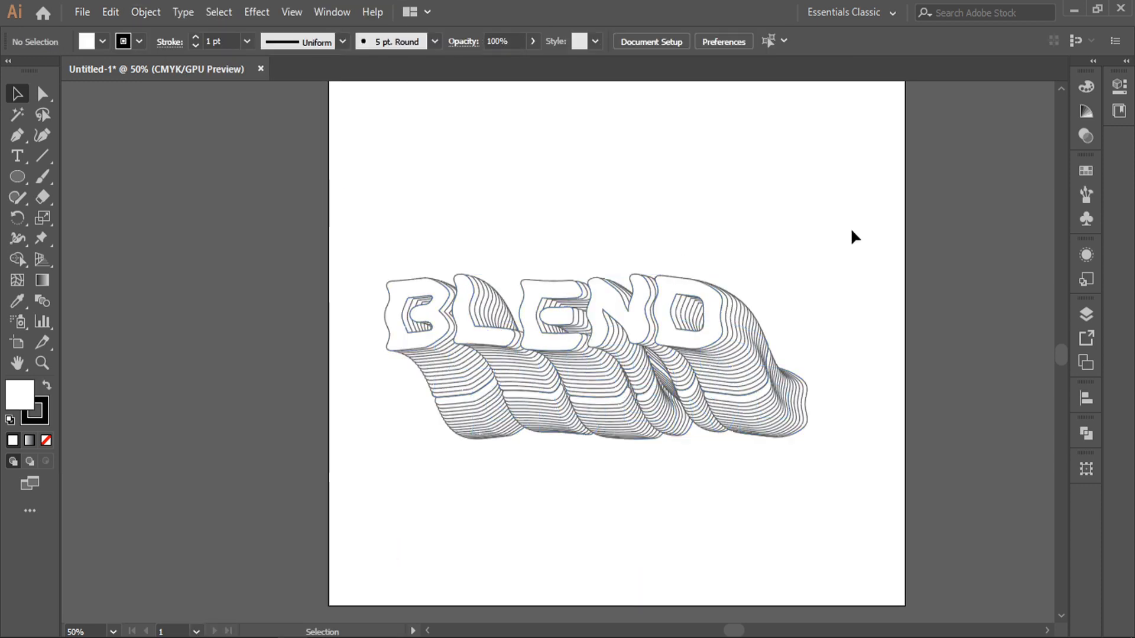
Apply Reverse Spine to the BLEND blend so the front letters sit lower
left_click(650, 308)
left_click(146, 11)
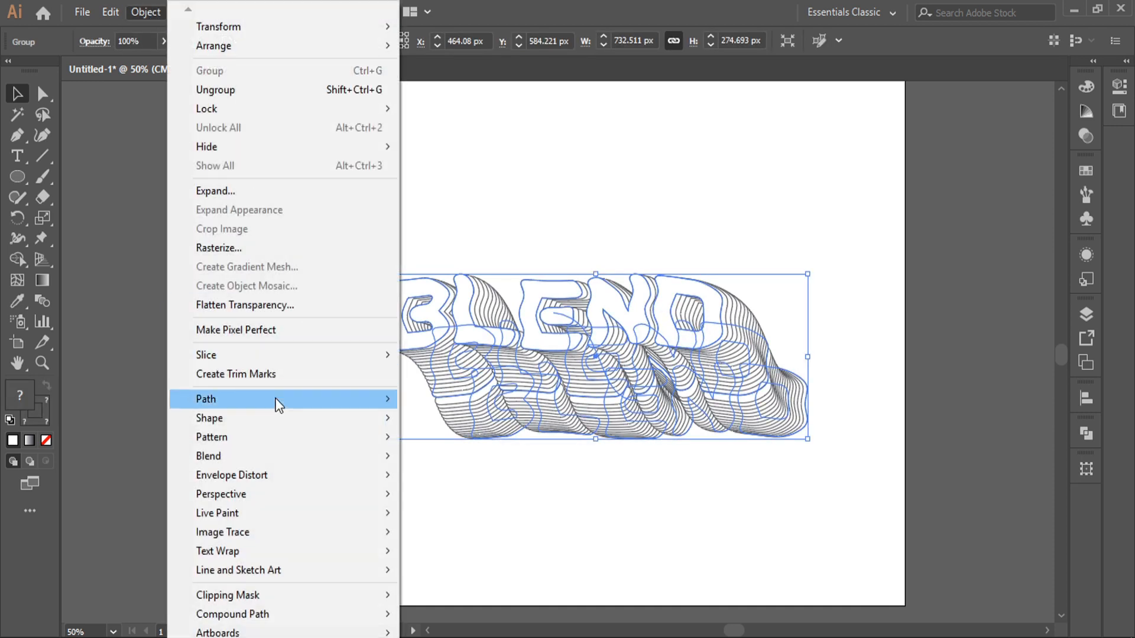
mouse_move(245, 459)
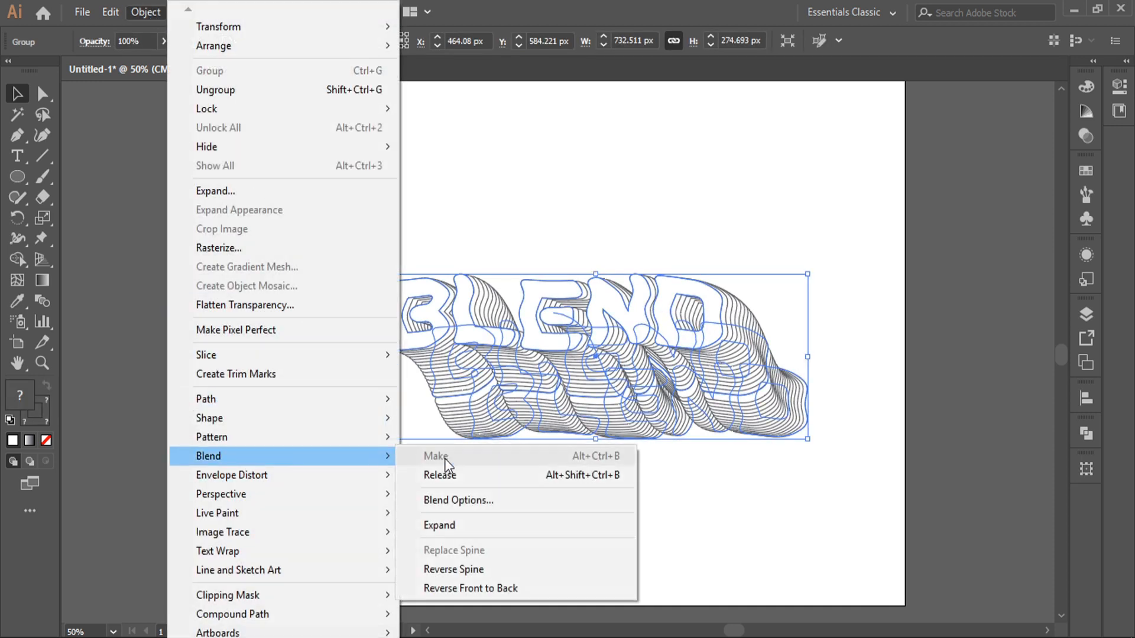
left_click(453, 571)
left_click(653, 170)
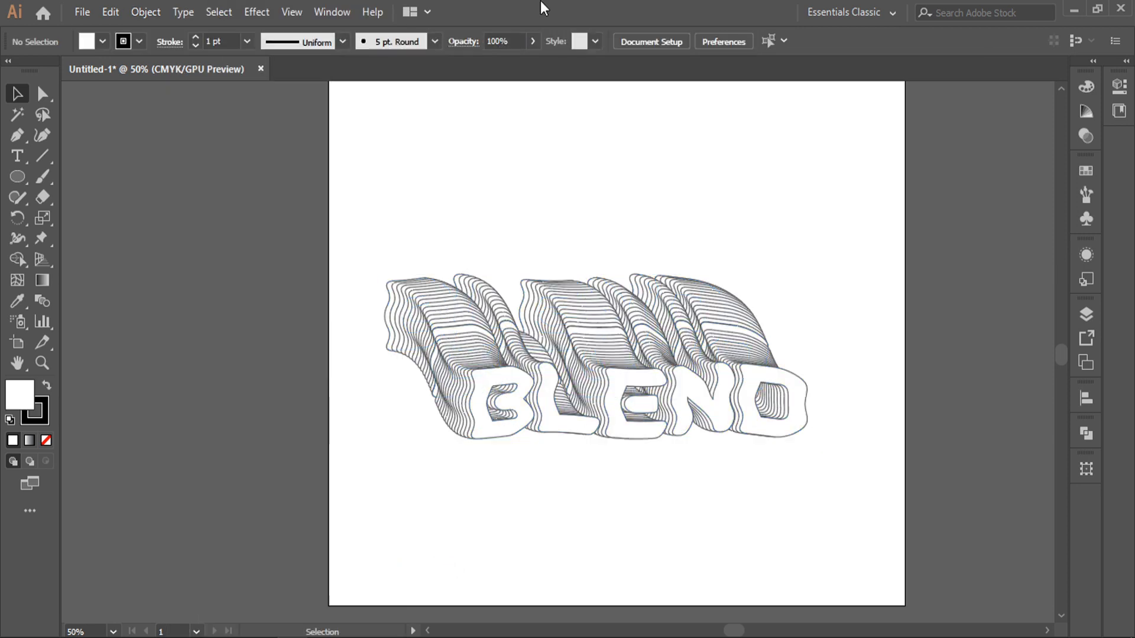
Move the S-curved BLEND blend up near the top of the artboard
scroll(696, 254, "up", 1)
mouse_move(754, 284)
left_mouse_down()
mouse_move(739, 299)
mouse_move(771, 273)
left_mouse_up()
left_click(818, 147)
scroll(754, 223, "up", 1)
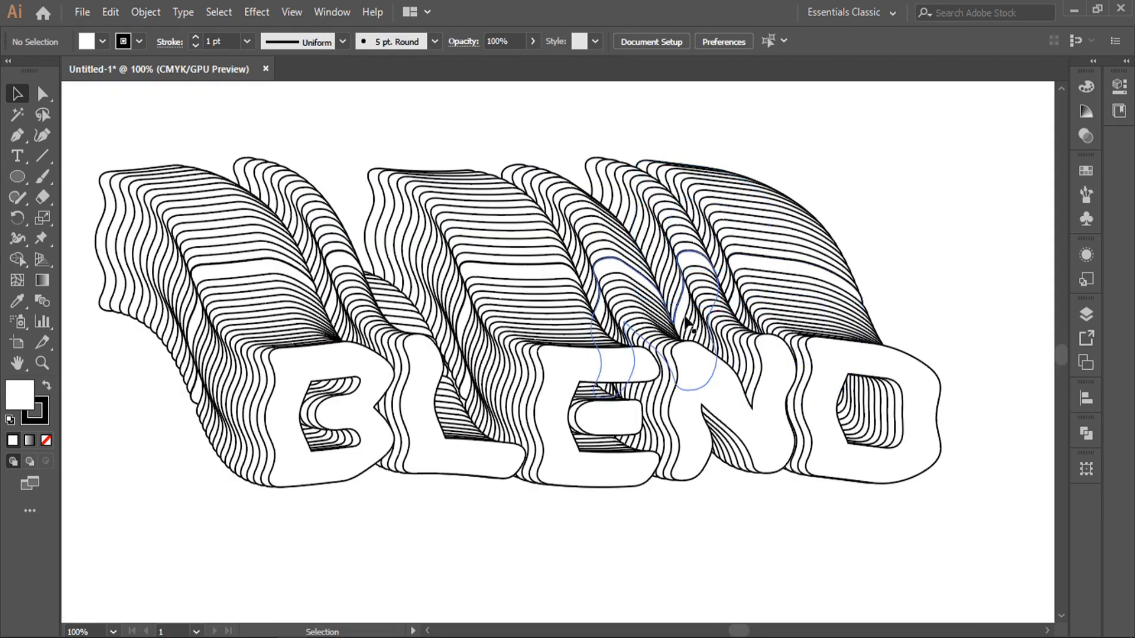
scroll(601, 356, "down", 2)
left_click_drag(608, 362, 610, 209)
scroll(624, 313, "down", 1)
left_click_drag(634, 276, 622, 394)
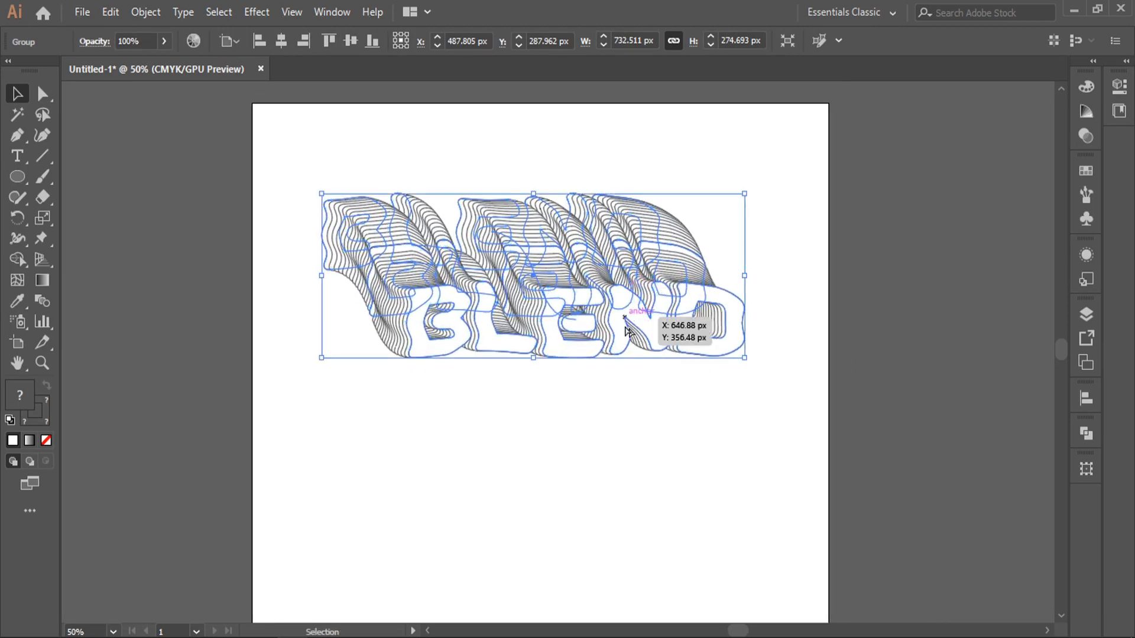
Place a copy of the BLEND blend below the original
left_click_drag(625, 320, 637, 526, "alt")
scroll(666, 317, "down", 3)
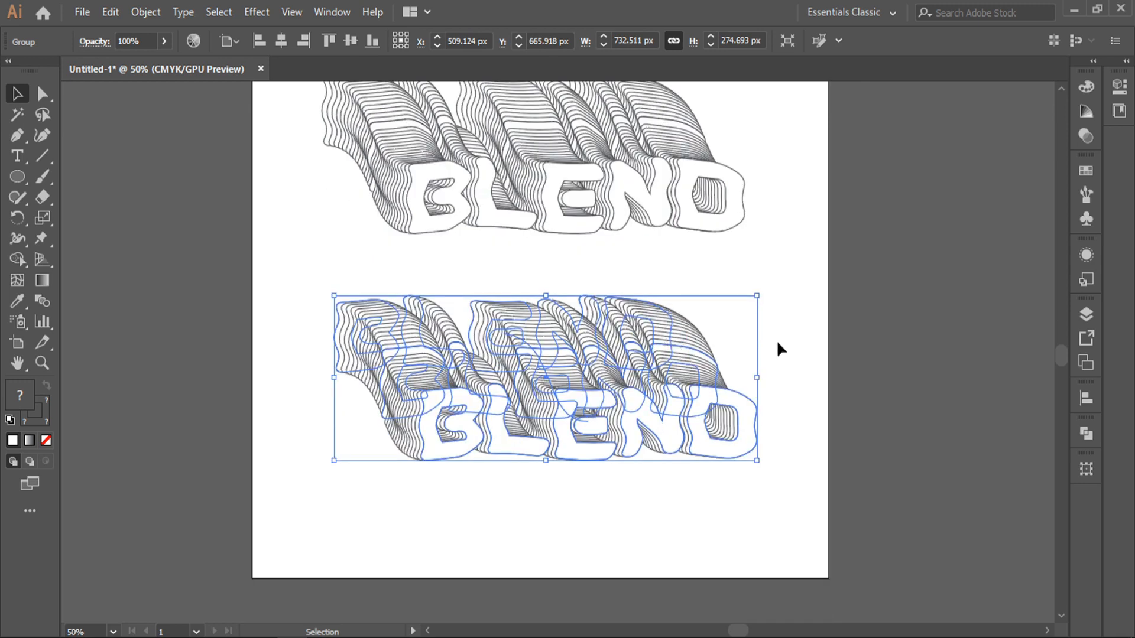
left_click(777, 347)
scroll(667, 419, "up", 2)
left_click_drag(683, 342, 744, 277)
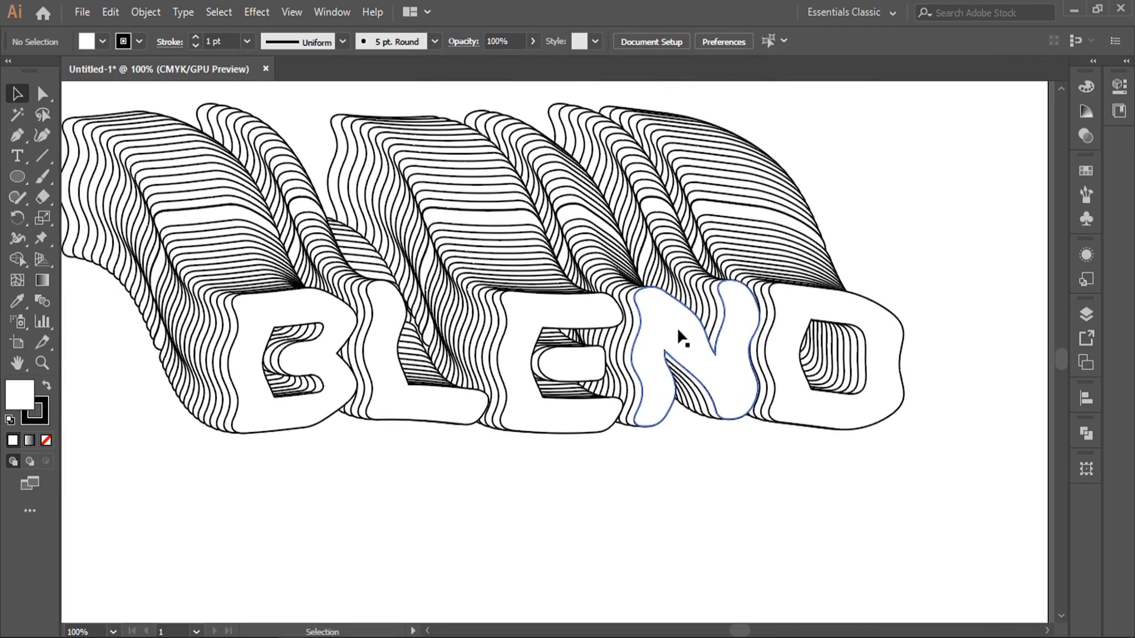
Enter isolation mode on the lower blend, select its front letters, then exit
left_click(670, 345)
double_click(669, 343)
left_click(662, 341)
double_click(656, 331)
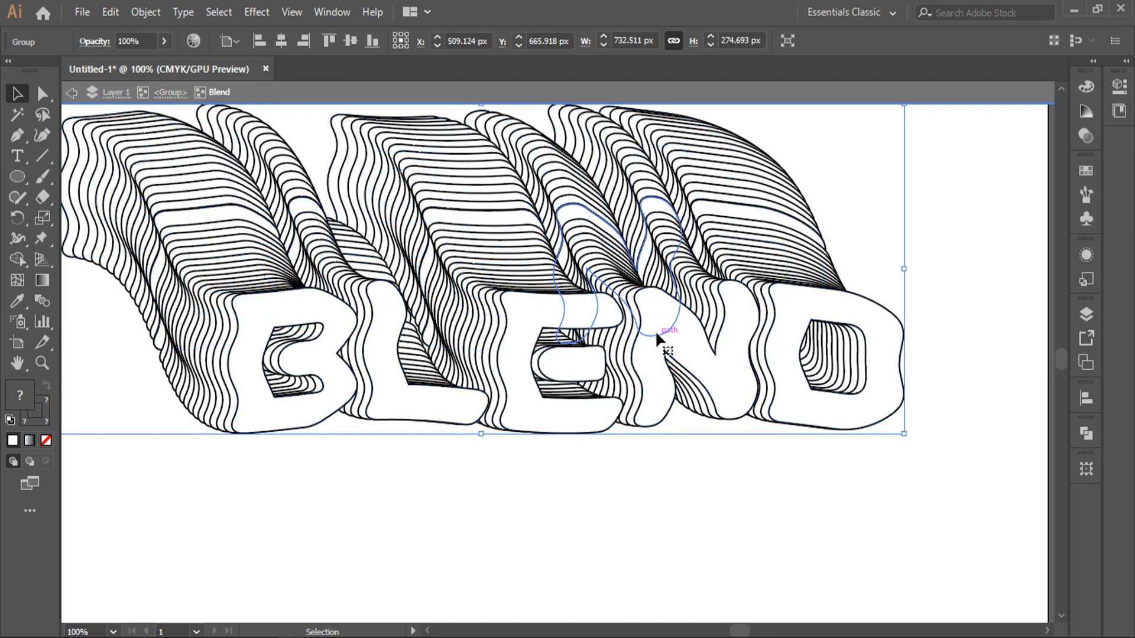
left_click(653, 346)
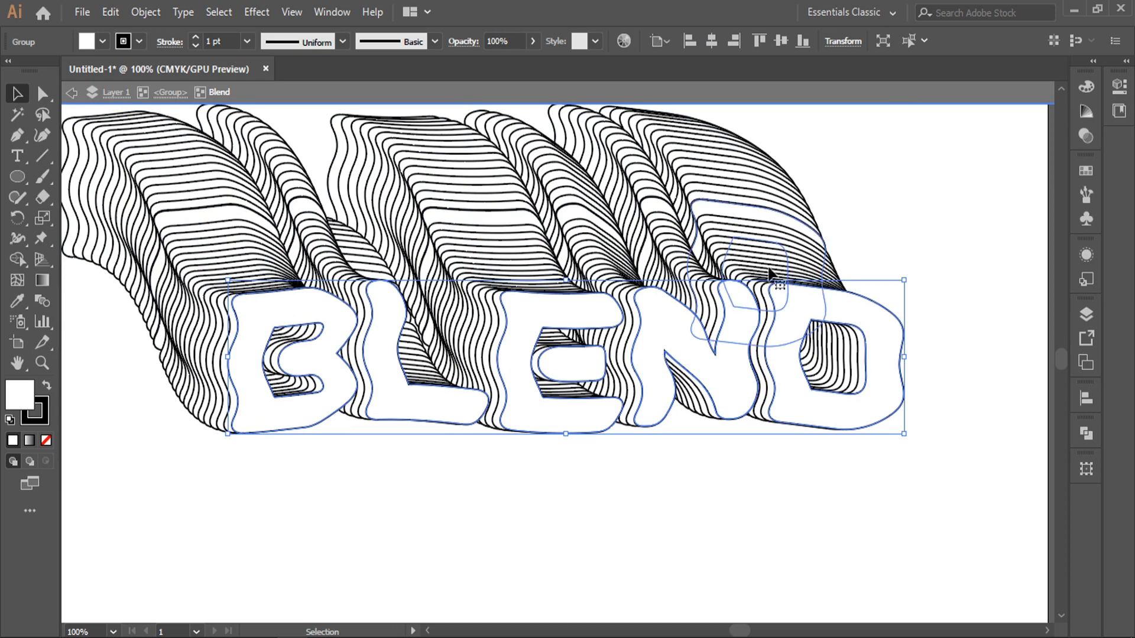
double_click(912, 194)
left_click(731, 384)
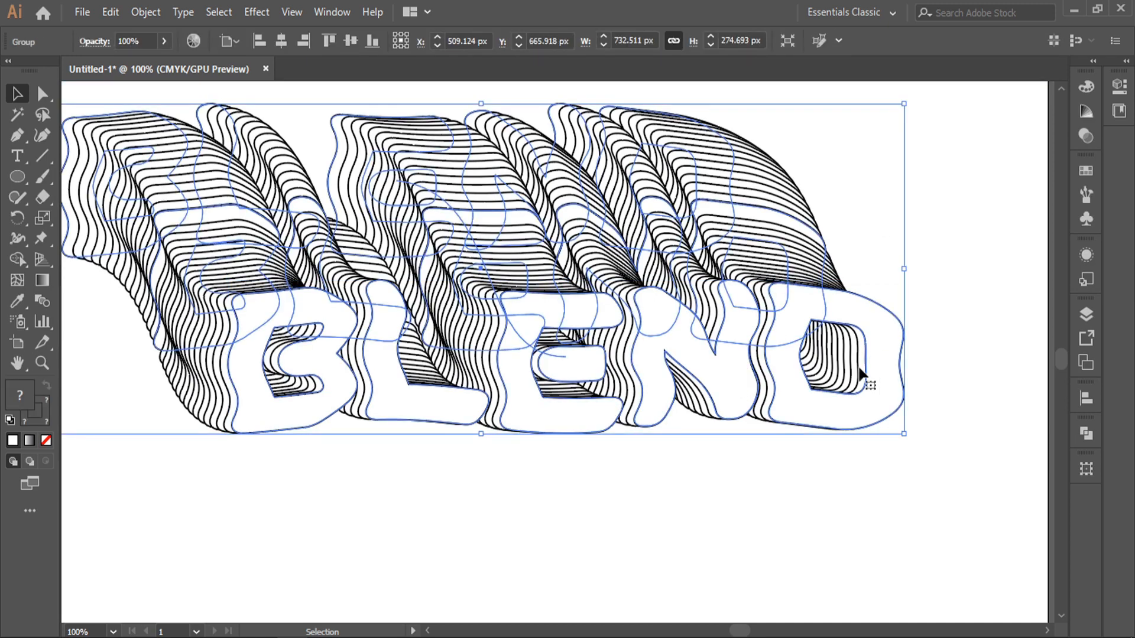
left_click(875, 236)
Re-enter the BLEND blend group in isolation mode and select its front letters
scroll(862, 239, "down", 1)
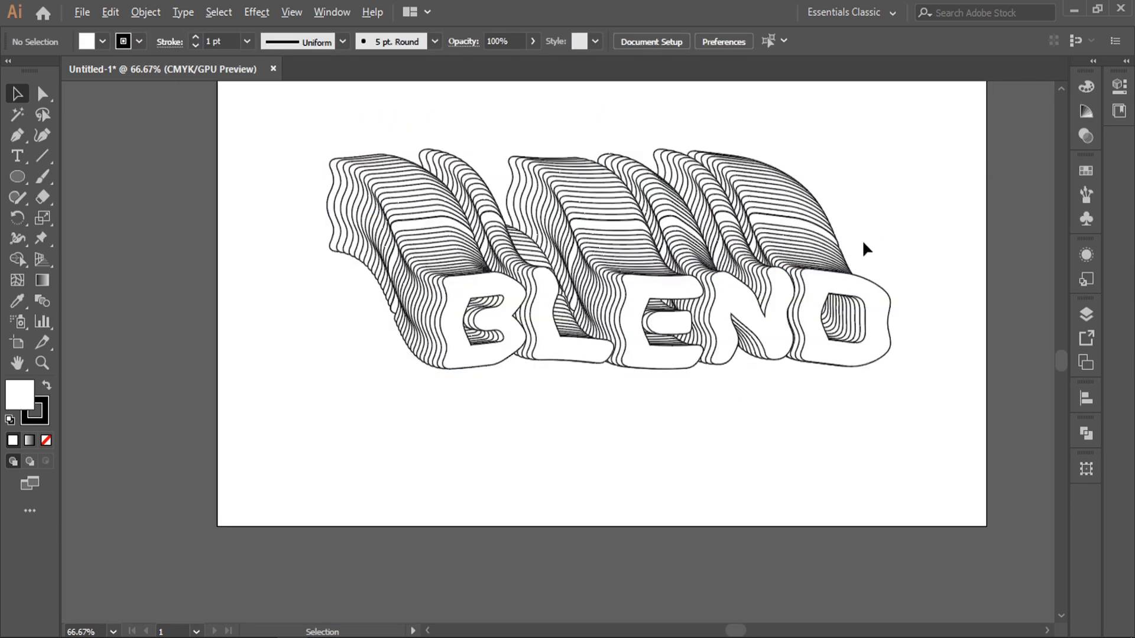
left_click(750, 343)
scroll(721, 299, "up", 1)
scroll(738, 342, "up", 1)
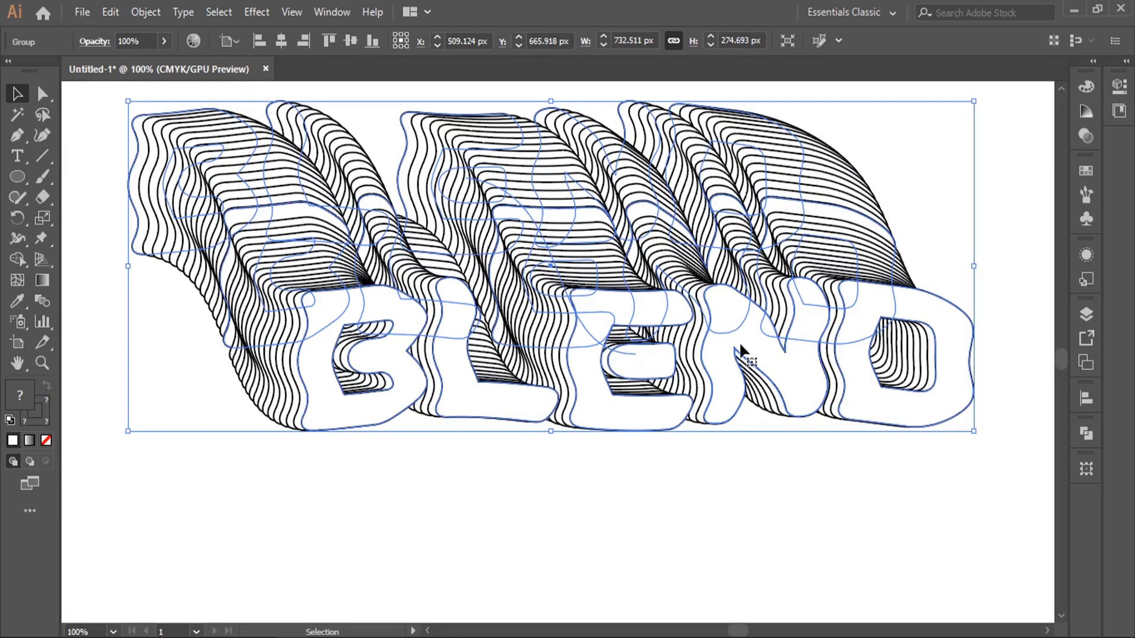
double_click(739, 341)
left_click(722, 348)
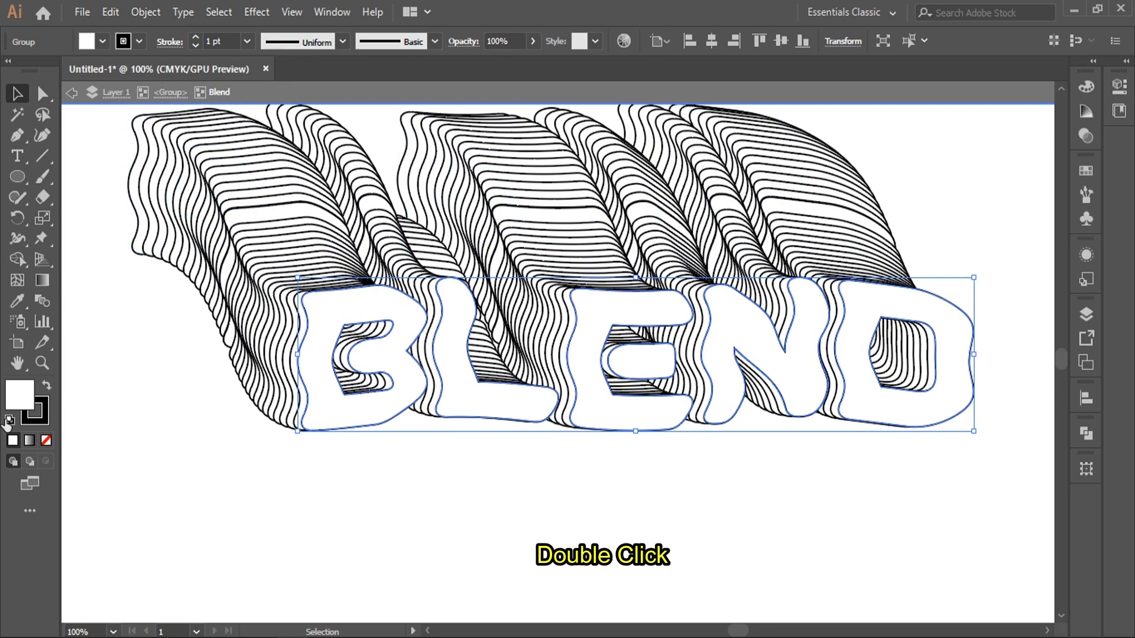
Fill the front BLEND letters with a bright cyan
double_click(20, 404)
left_click(357, 327)
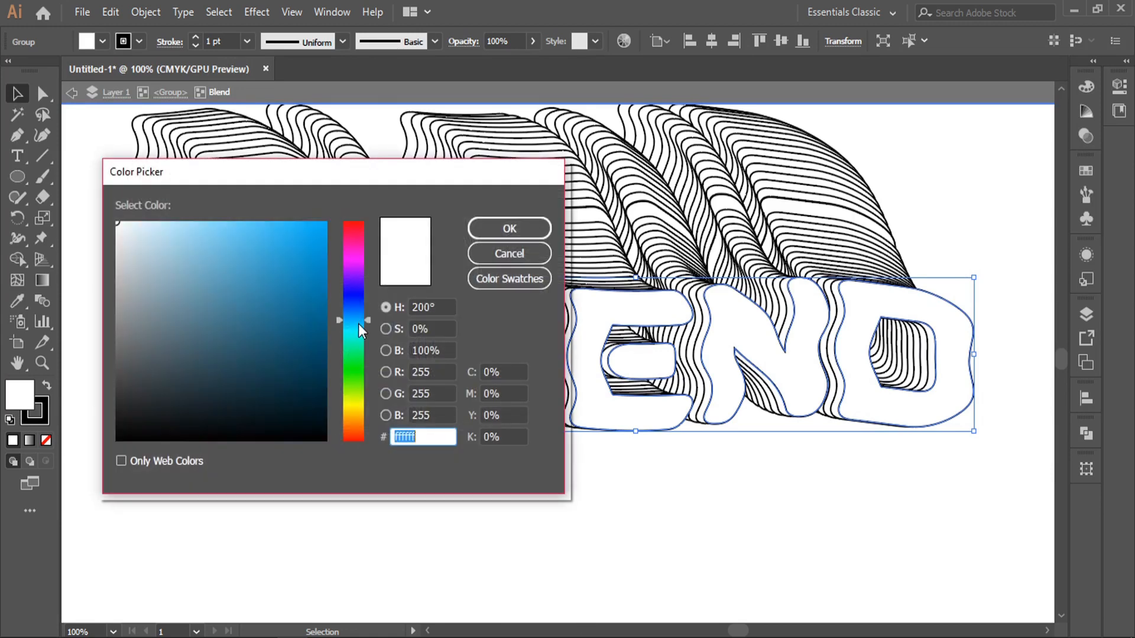
left_click_drag(318, 265, 332, 218)
left_click(500, 229)
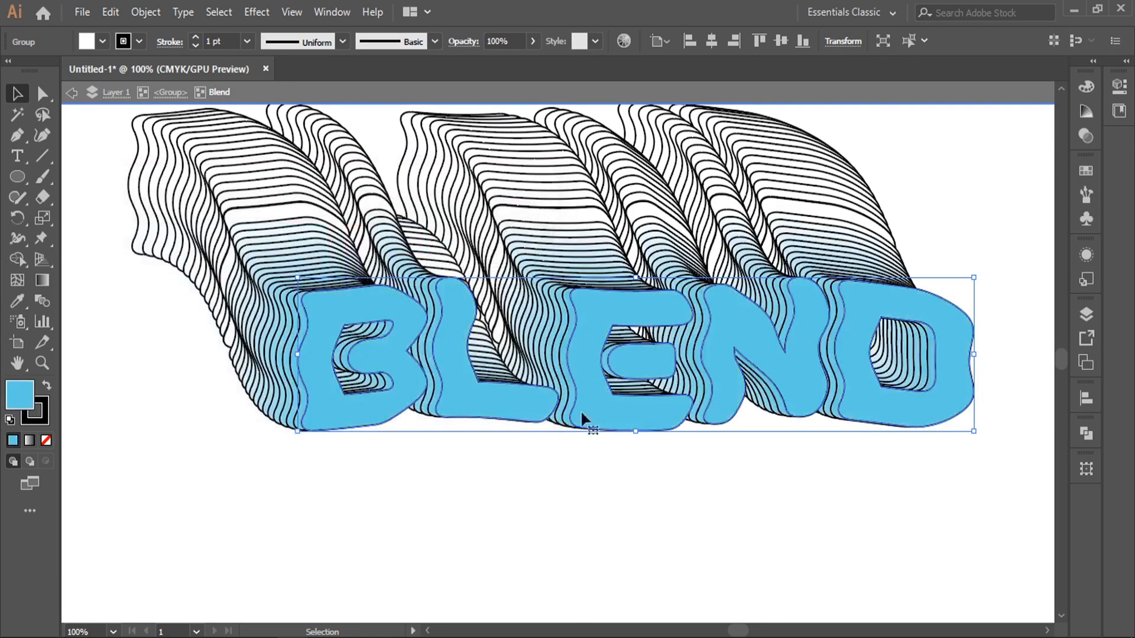
left_click(479, 512)
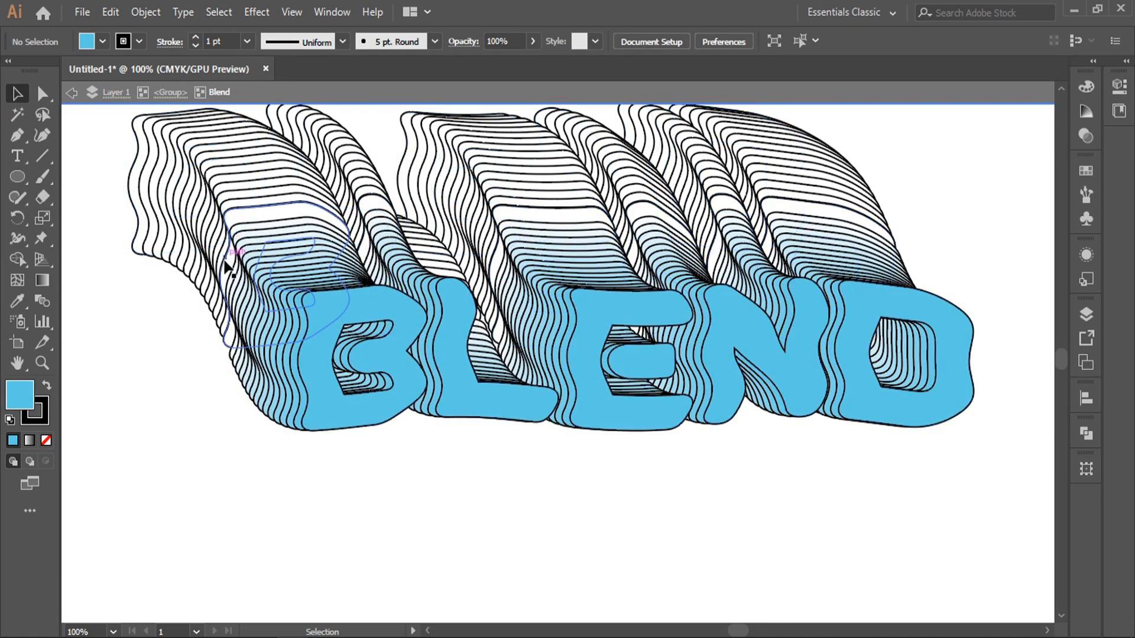
Fill the middle set of letters with deep blue #0823a3
left_click(228, 272)
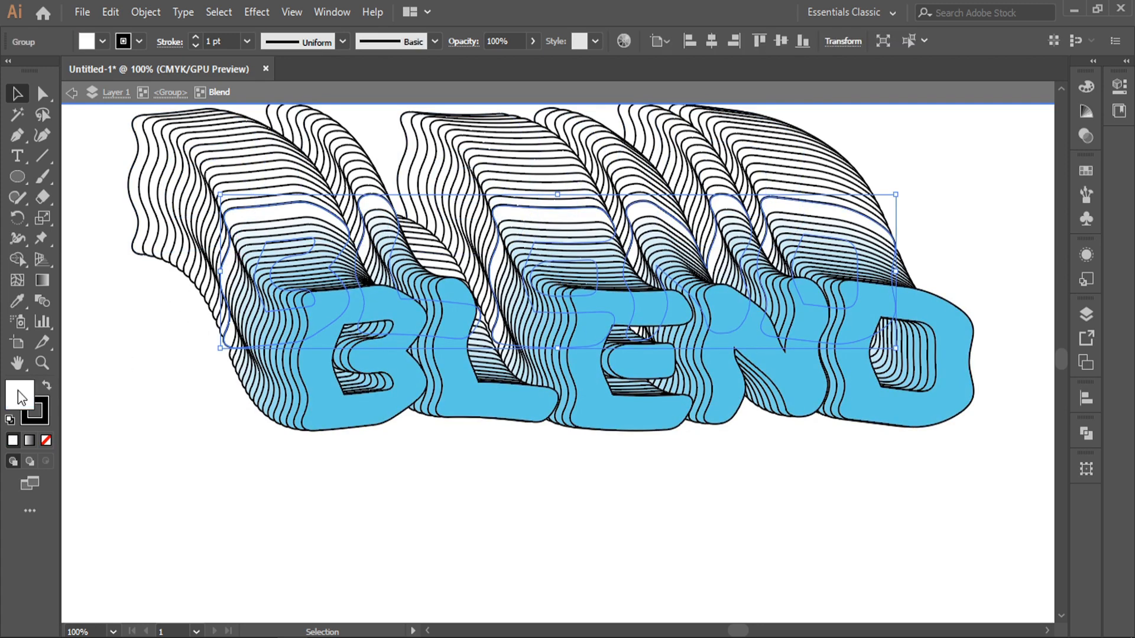
double_click(19, 397)
left_click(315, 297)
left_click(348, 301)
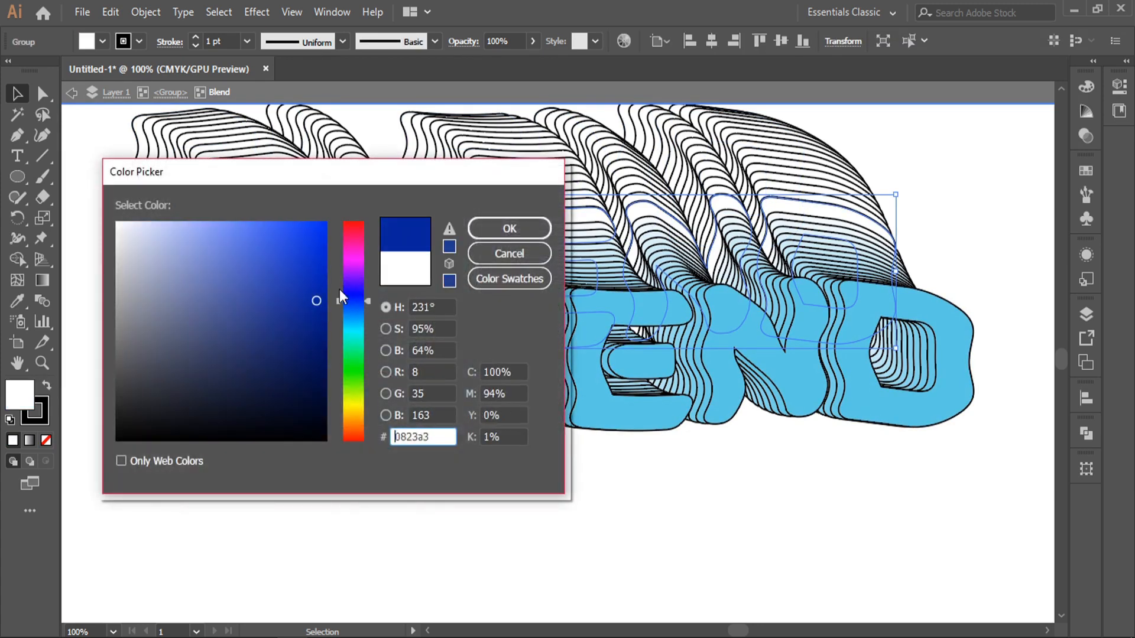
left_click(325, 243)
left_click(510, 228)
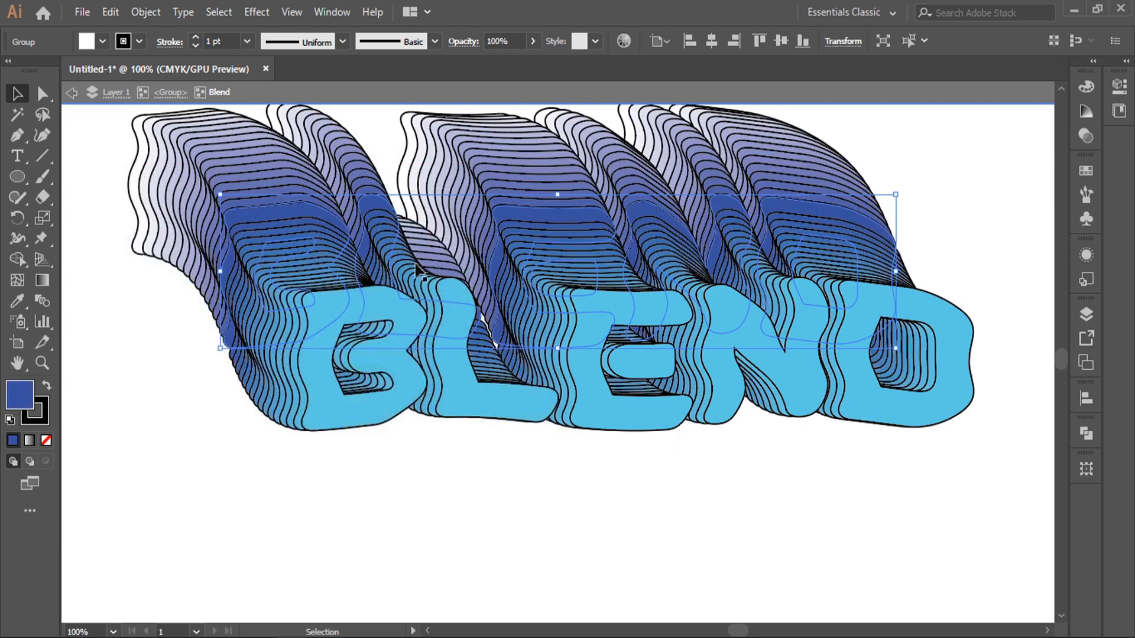
Fill the rearmost letters with dark navy #011c35
scroll(207, 298, "up", 3)
left_click(139, 260)
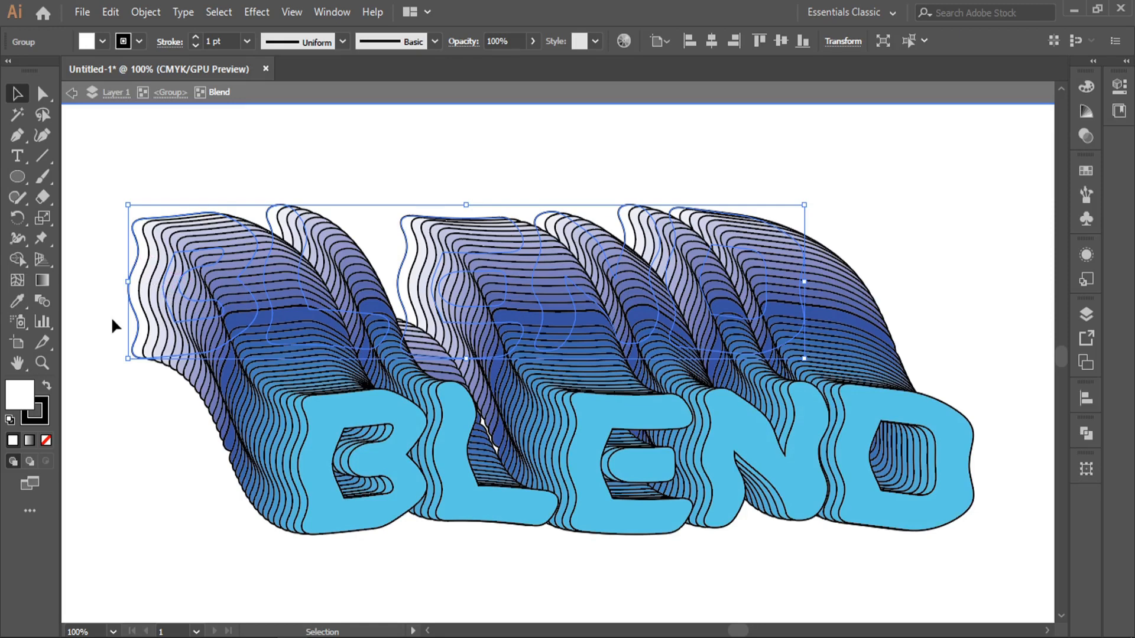
double_click(20, 395)
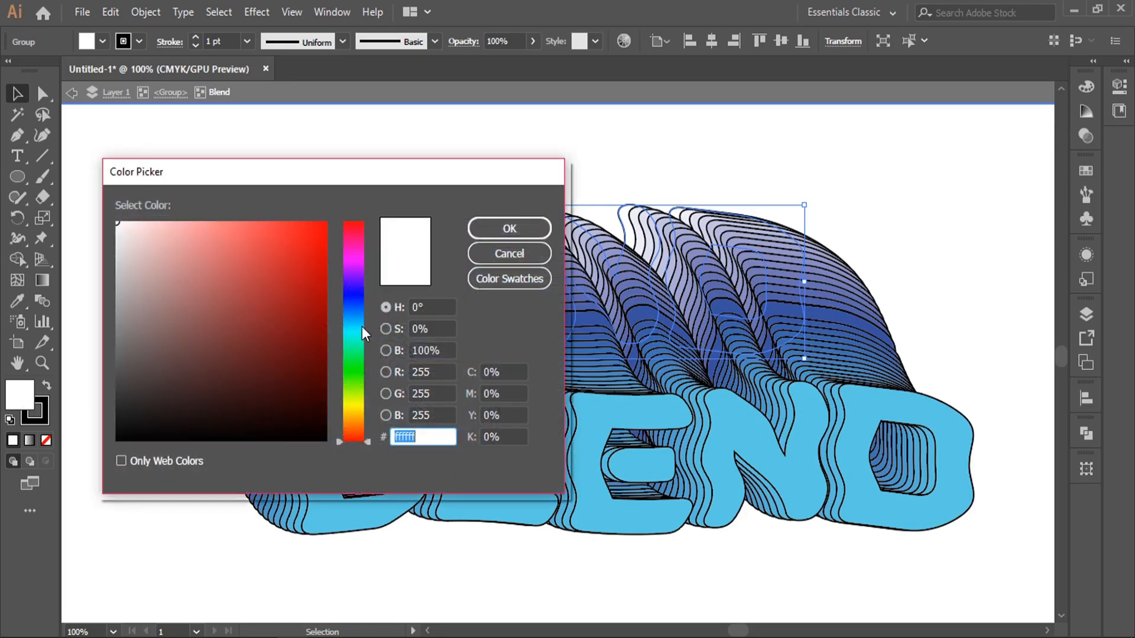
left_click(358, 312)
left_click_drag(264, 402, 321, 402)
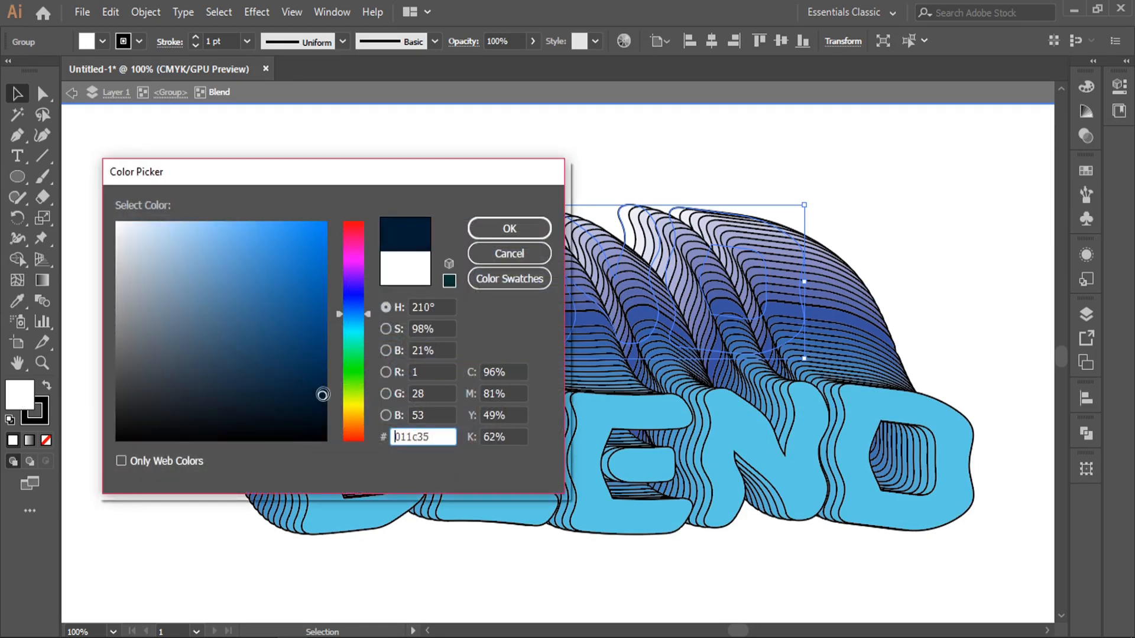
left_click(512, 227)
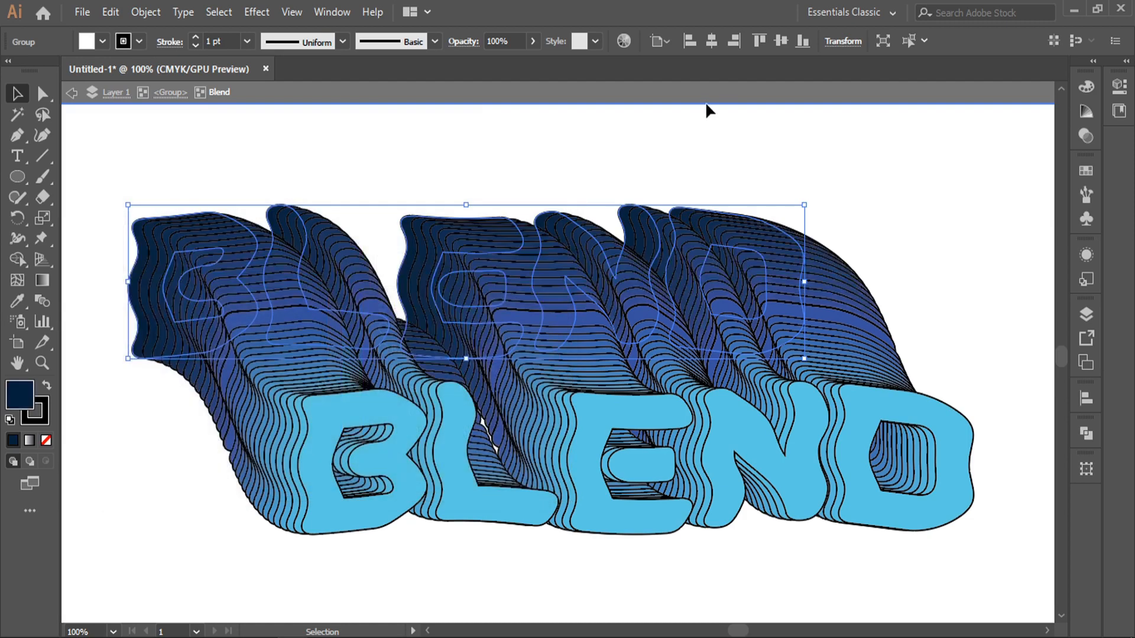
left_click(738, 142)
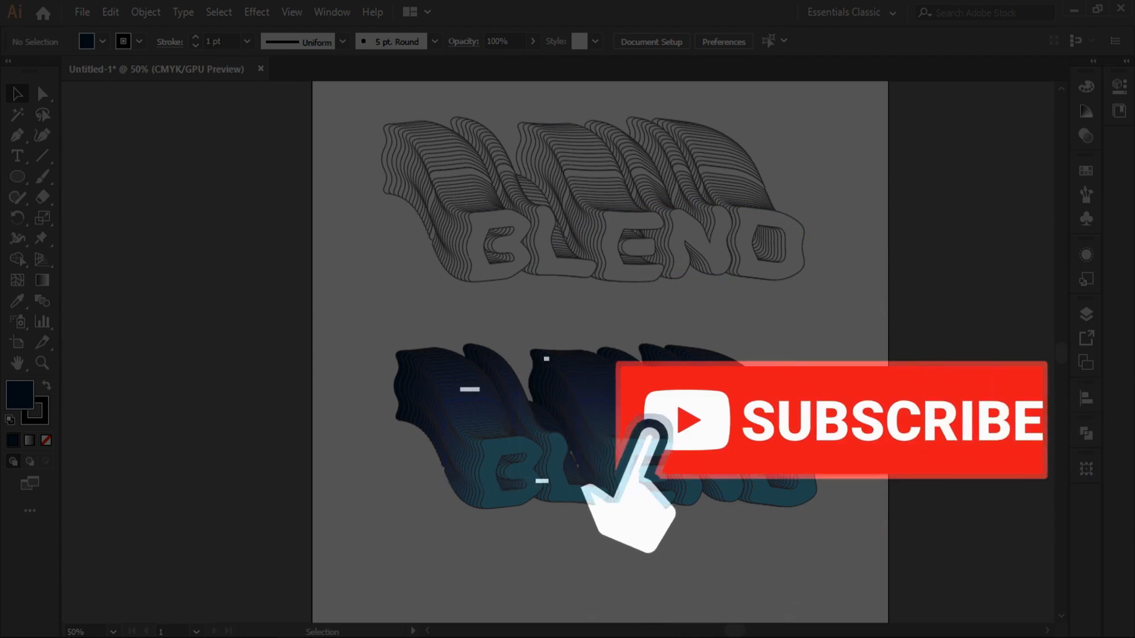
Duplicate the blue BLEND blend below and scale the copy smaller
left_click_drag(756, 448, 748, 563)
scroll(749, 559, "down", 4)
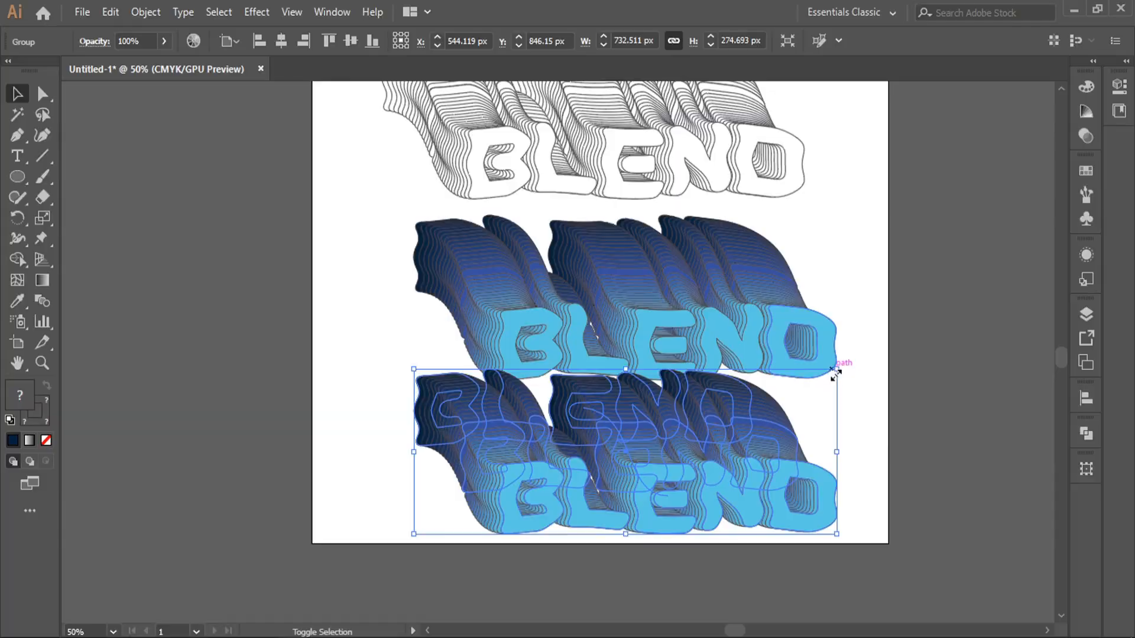
left_click_drag(836, 370, 829, 386)
left_click(841, 388)
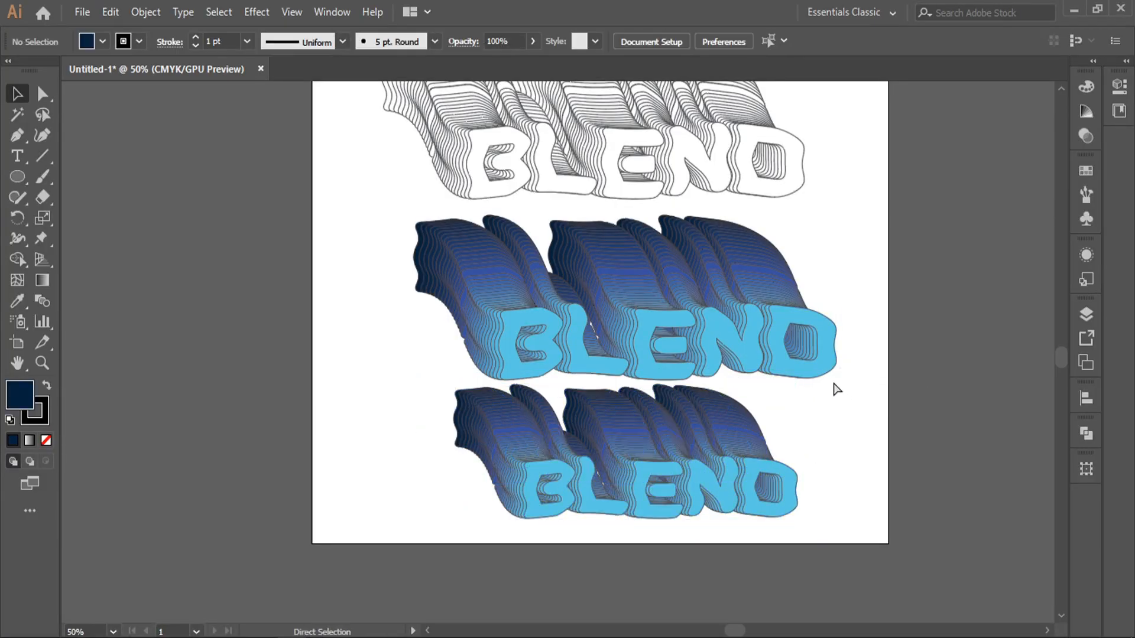
scroll(744, 460, "up", 2)
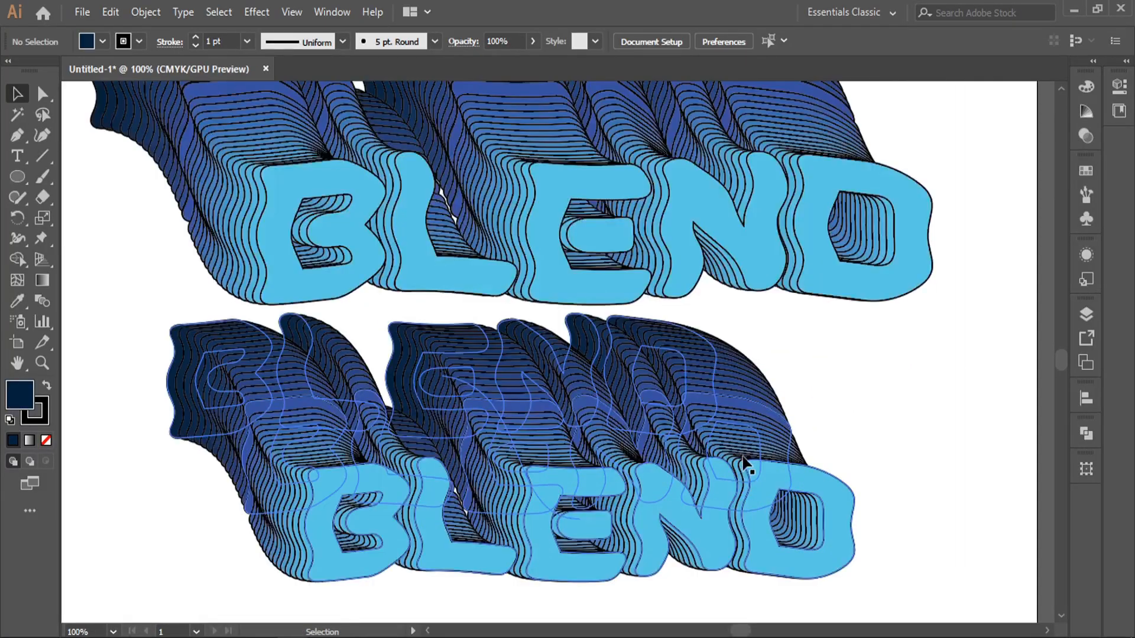
left_click_drag(745, 459, 752, 364)
Isolate the lower blend and set the front letters' stroke to None
double_click(771, 434)
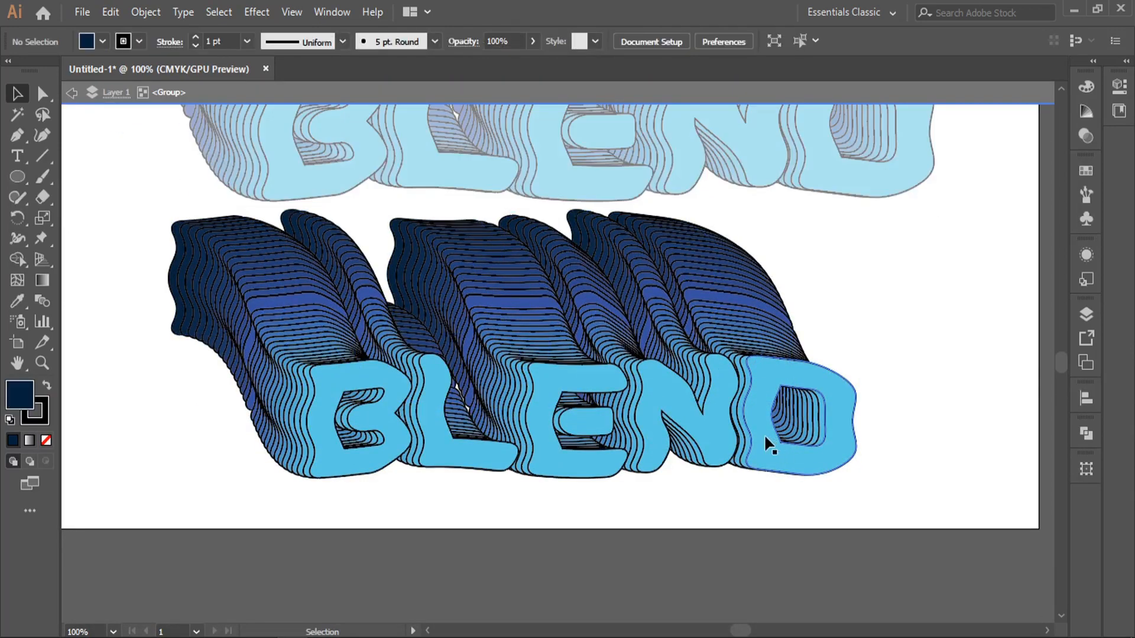
double_click(760, 433)
left_click(760, 432)
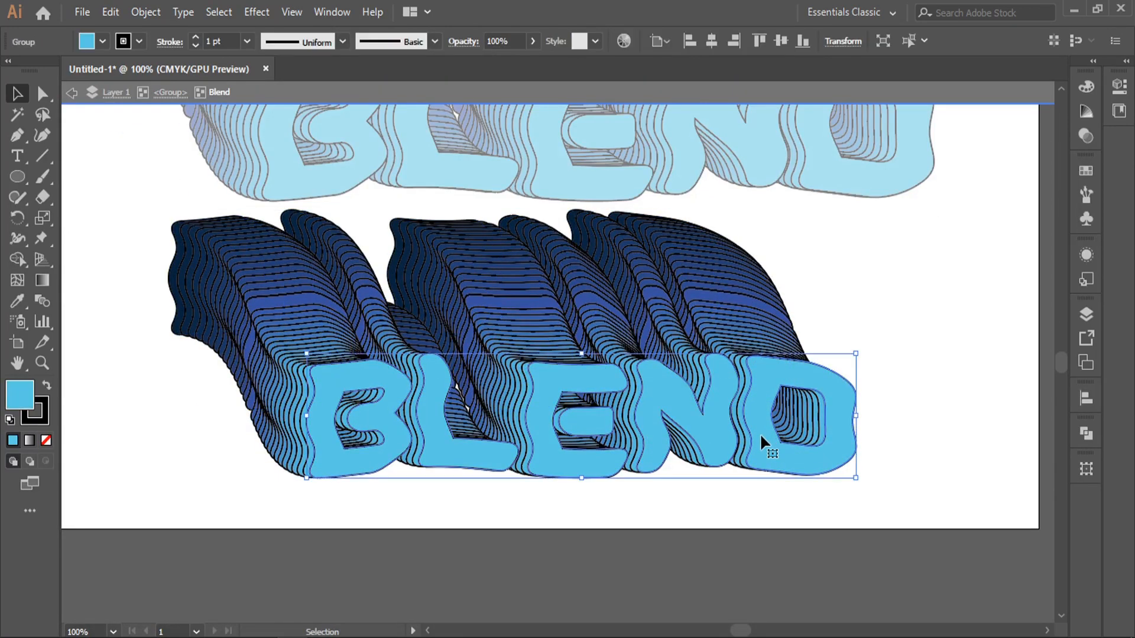
left_click(34, 423)
left_click(46, 440)
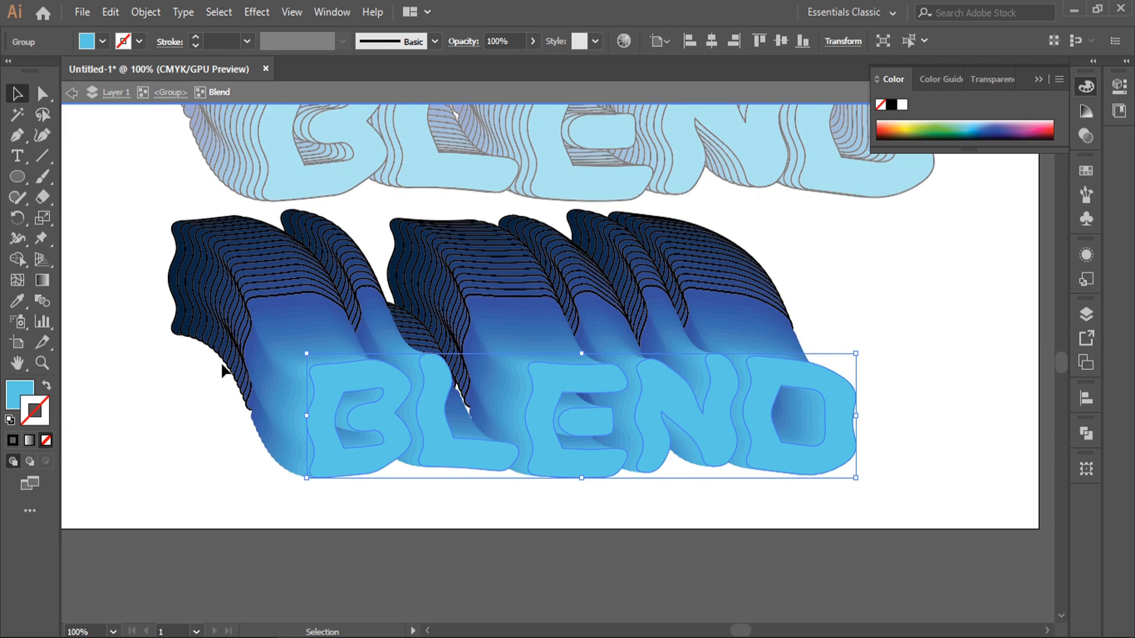
Set the stroke to None on the middle and rearmost letters, then exit isolation
left_click(248, 349)
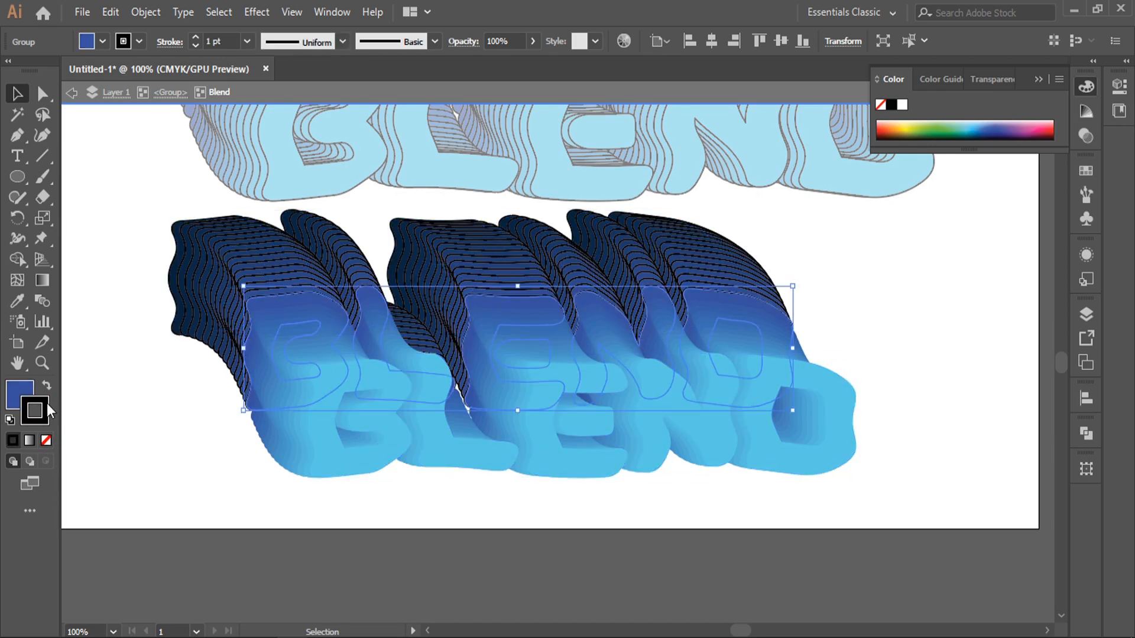
left_click(47, 441)
left_click(172, 283)
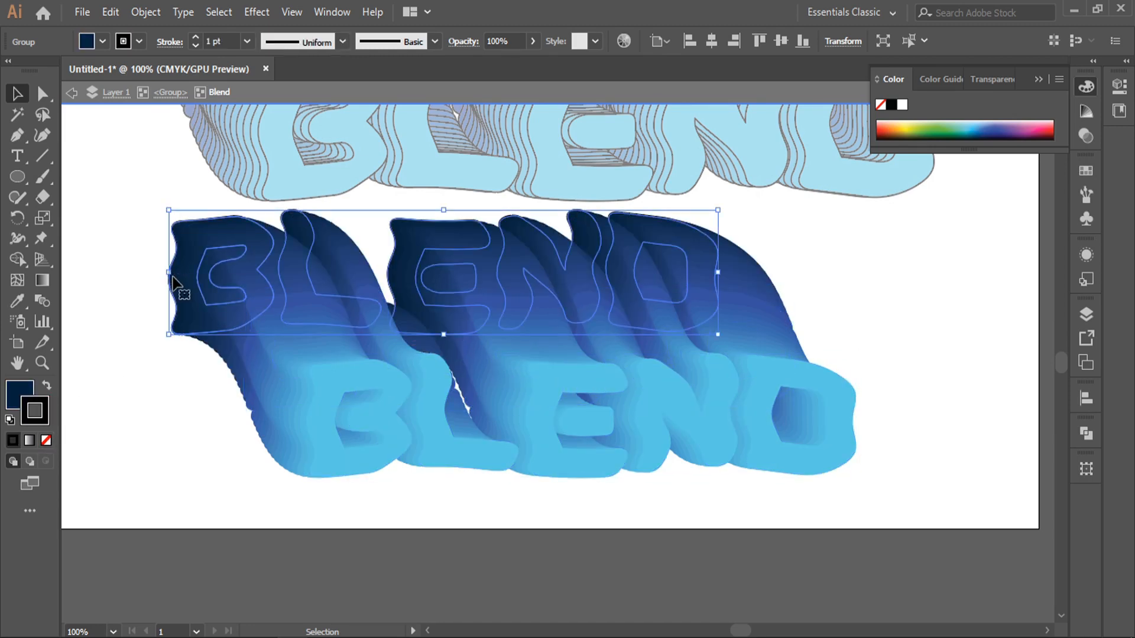
left_click(47, 440)
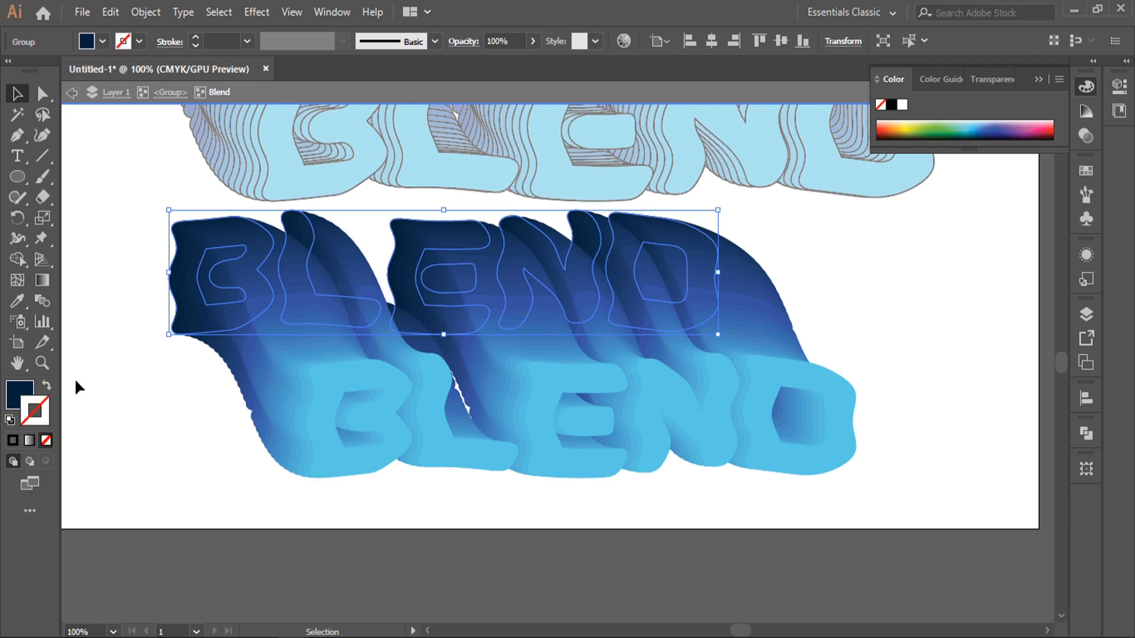
double_click(93, 390)
scroll(581, 170, "down", 2)
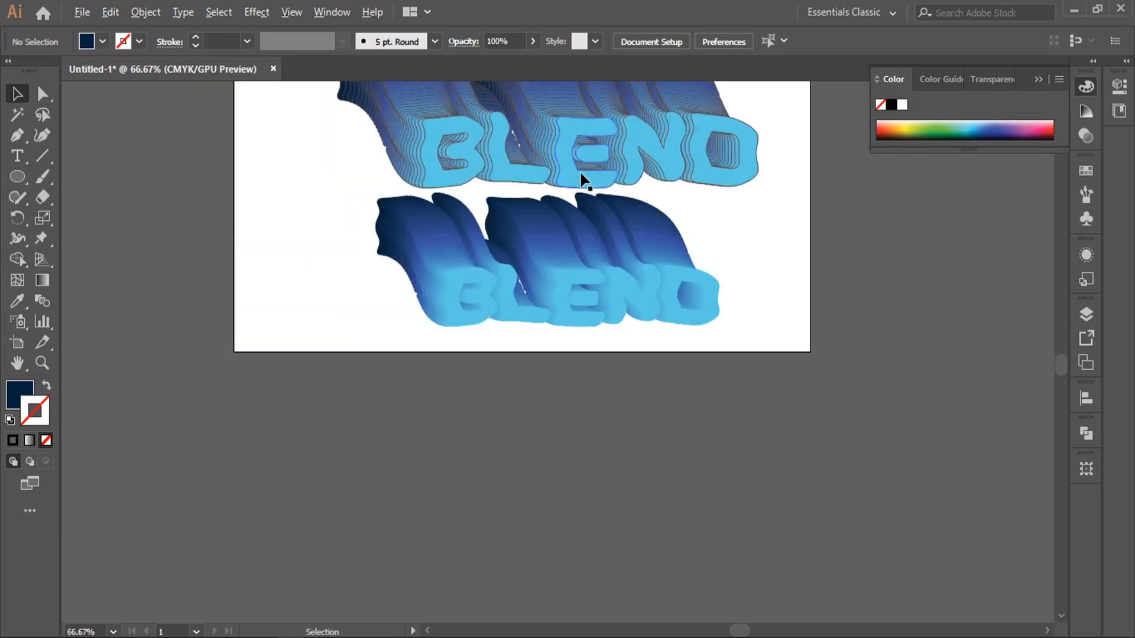
left_click_drag(713, 187, 613, 395)
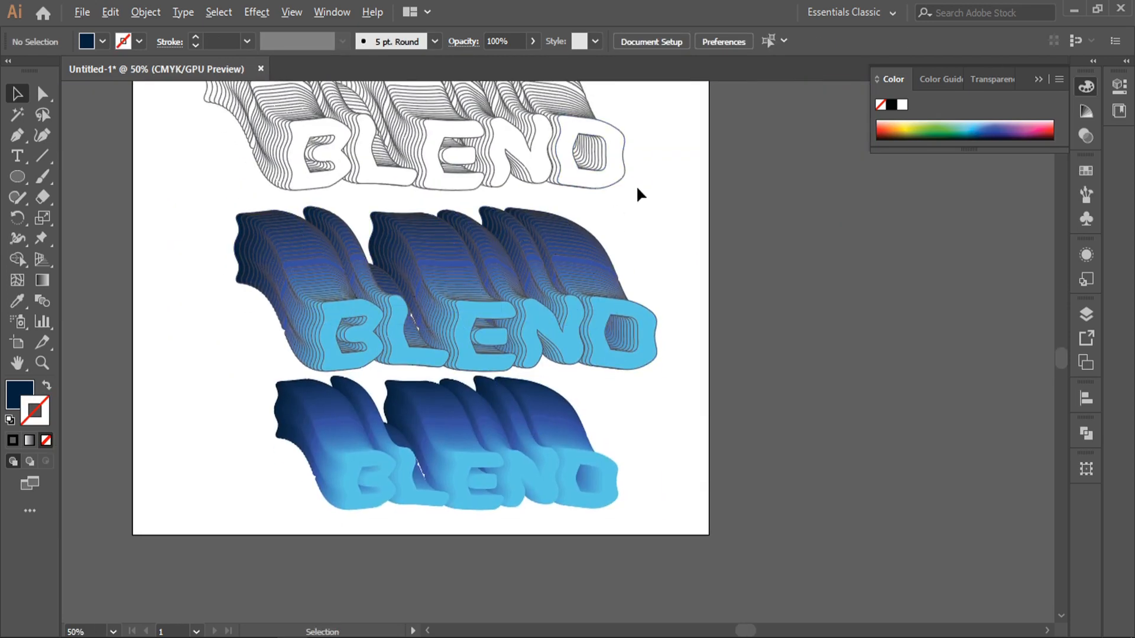
scroll(640, 190, "down", 1)
scroll(607, 294, "up", 1)
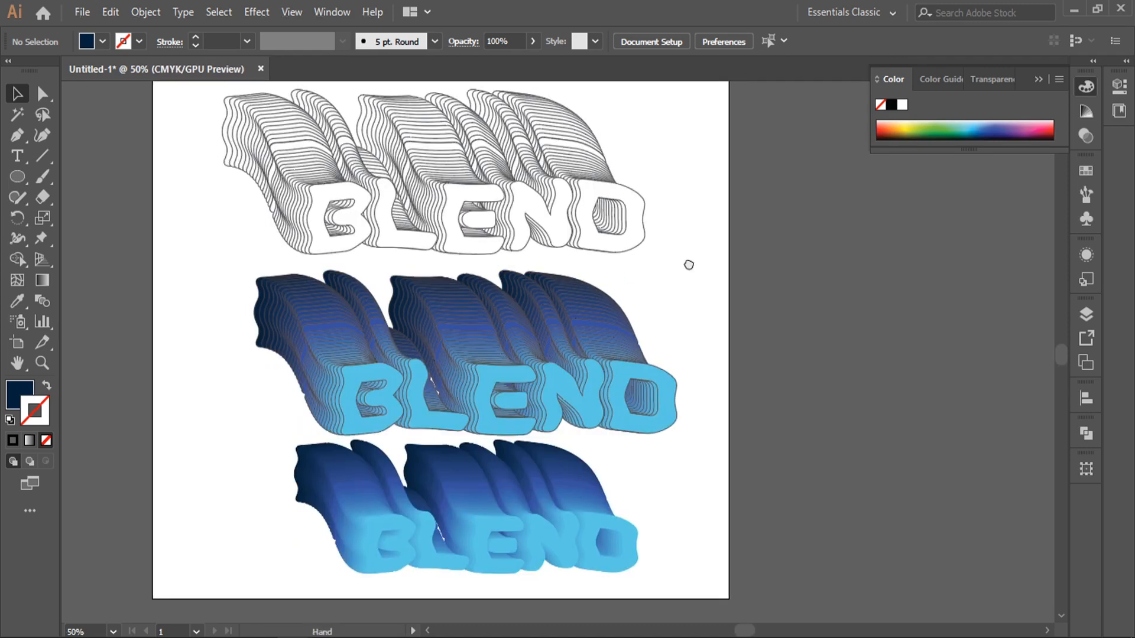
left_click_drag(680, 260, 754, 288)
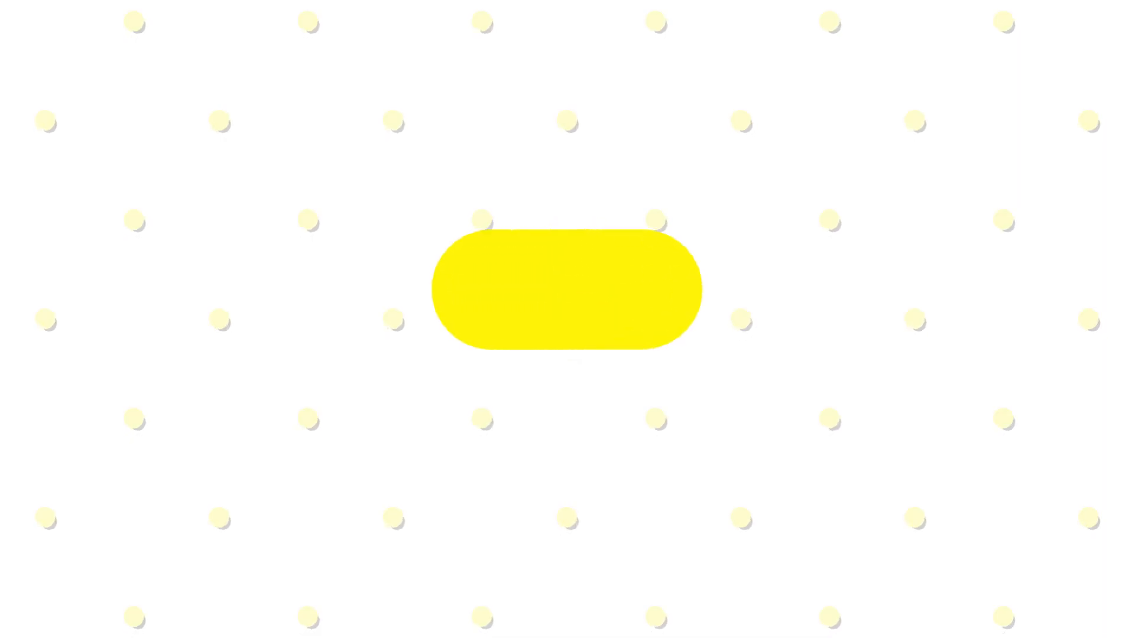